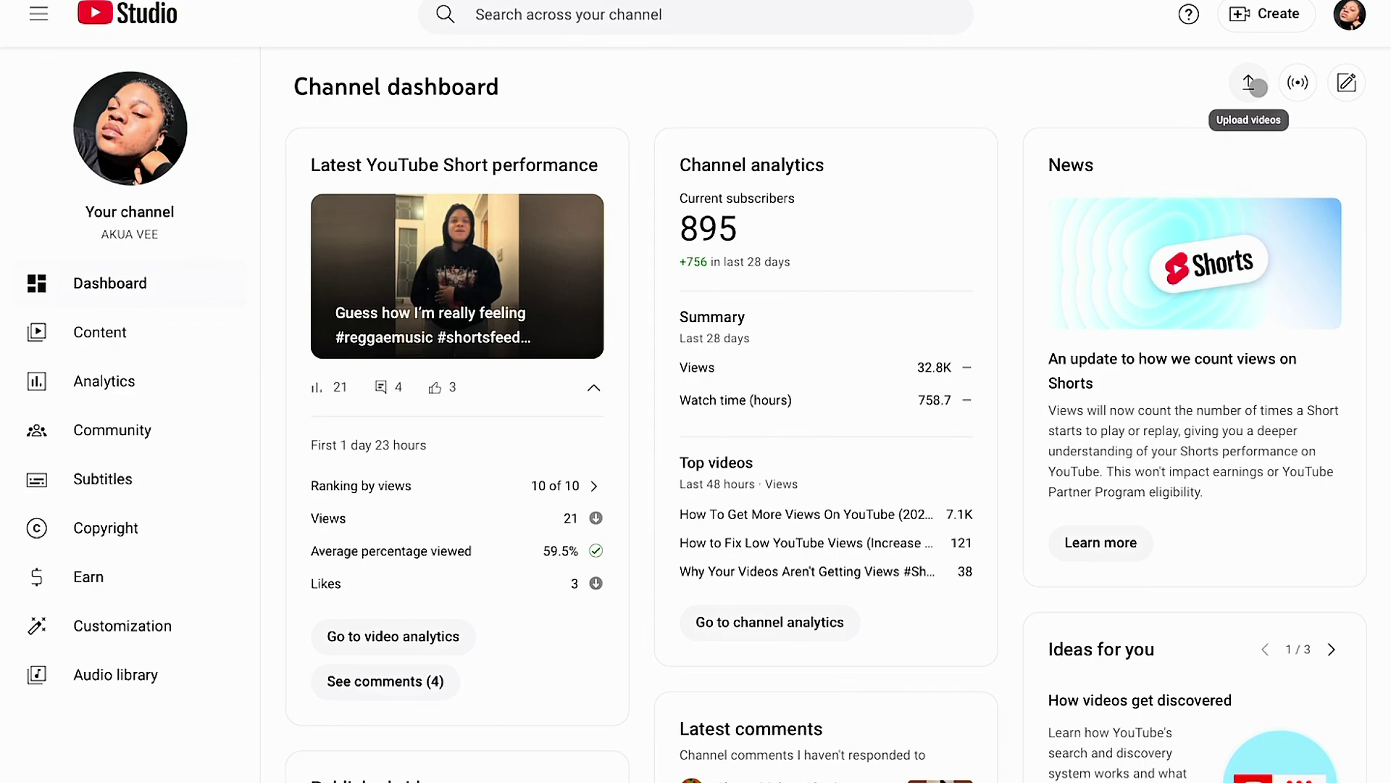
# Step: Start a new video upload and add the first video from the photo library
pyautogui.click(1252, 93)
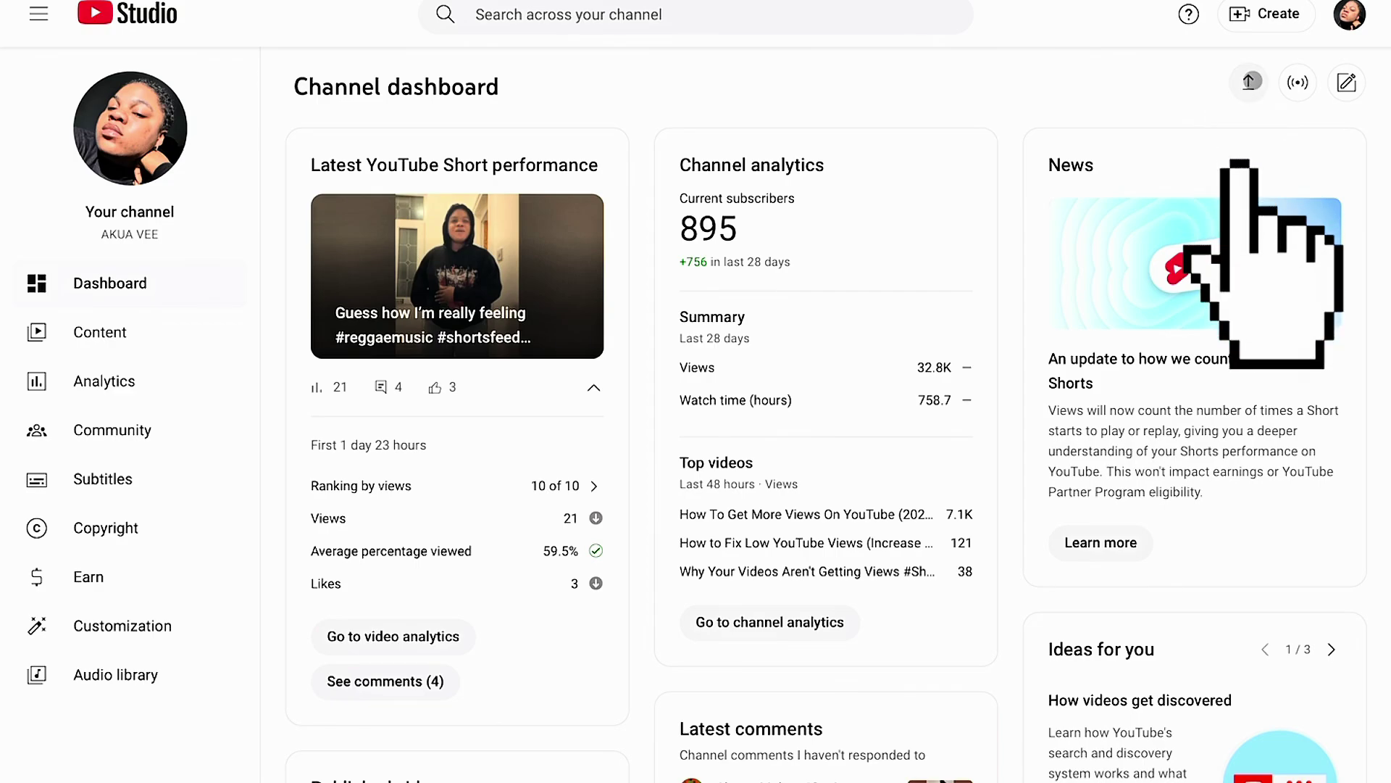
pyautogui.click(1247, 83)
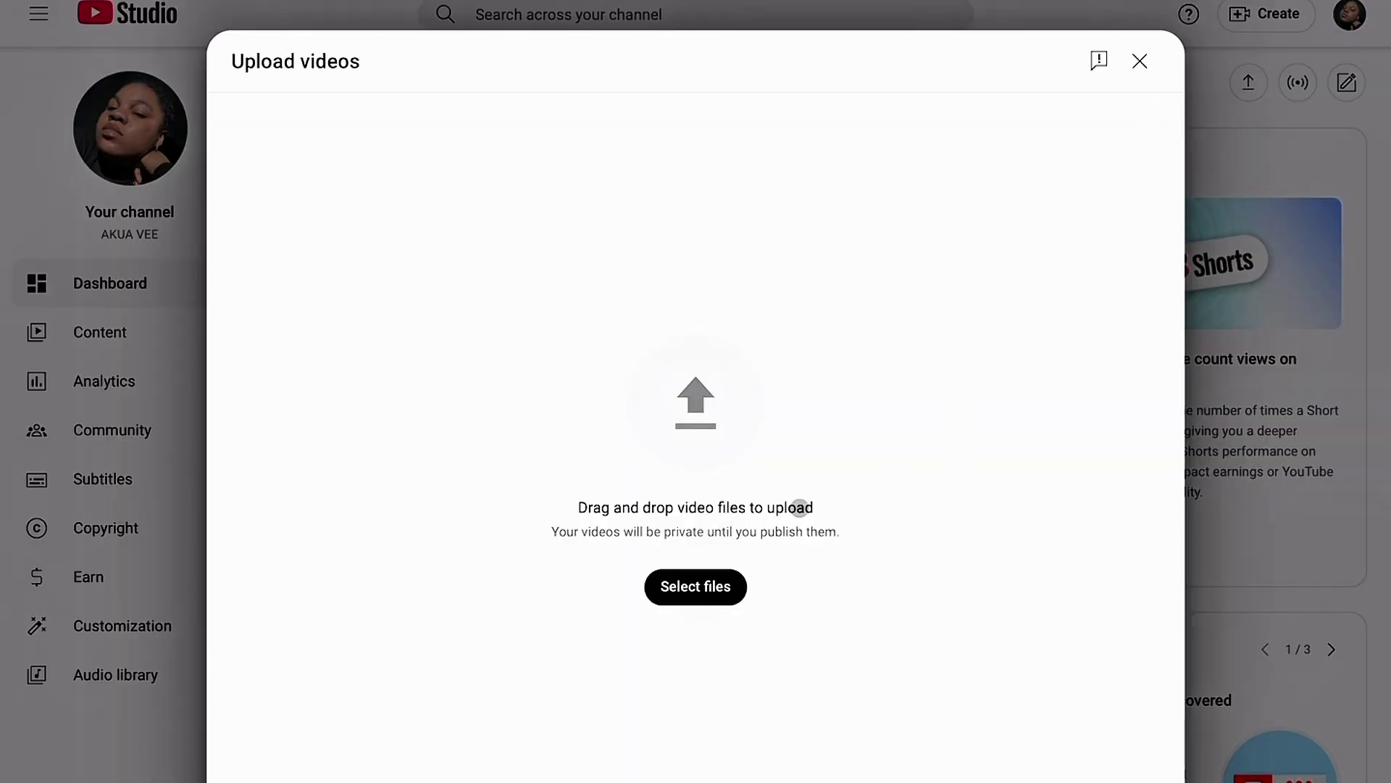
pyautogui.click(665, 580)
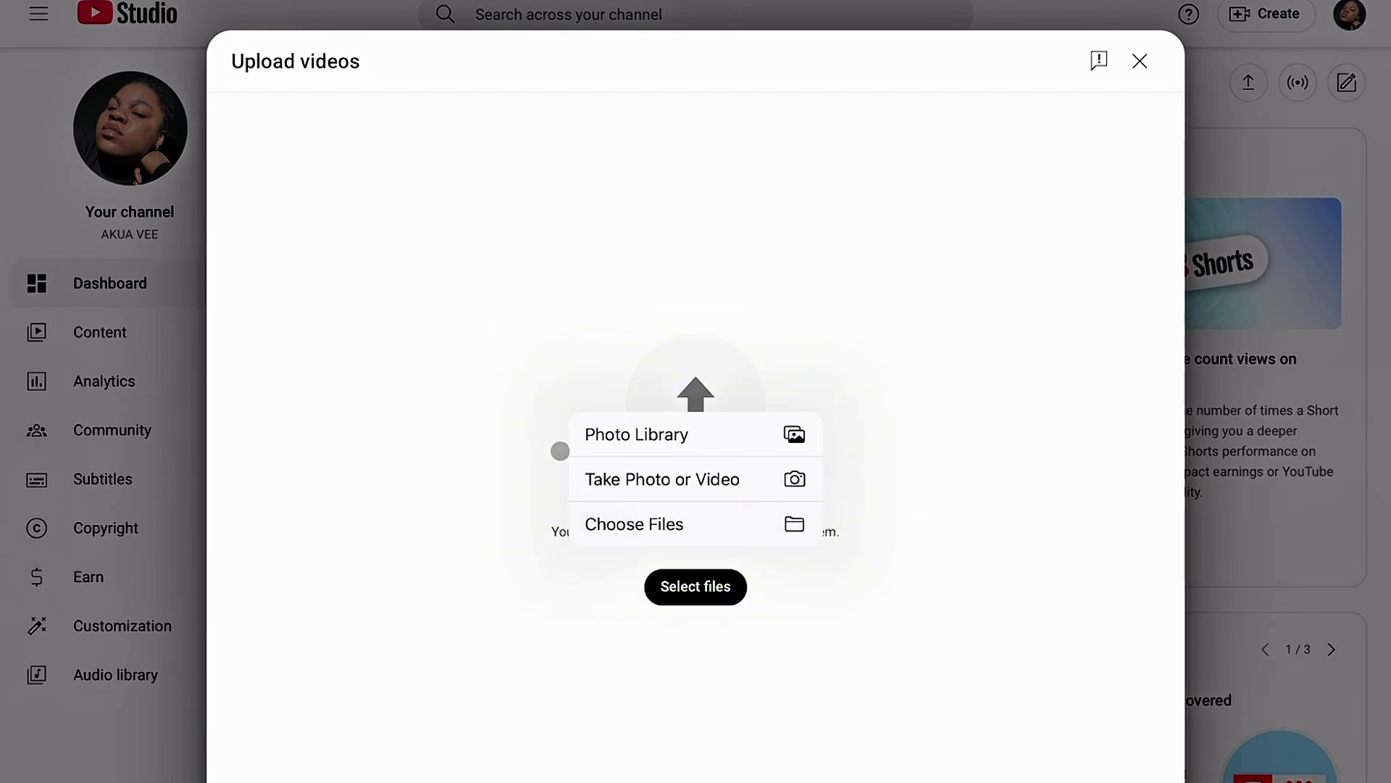
pyautogui.click(617, 434)
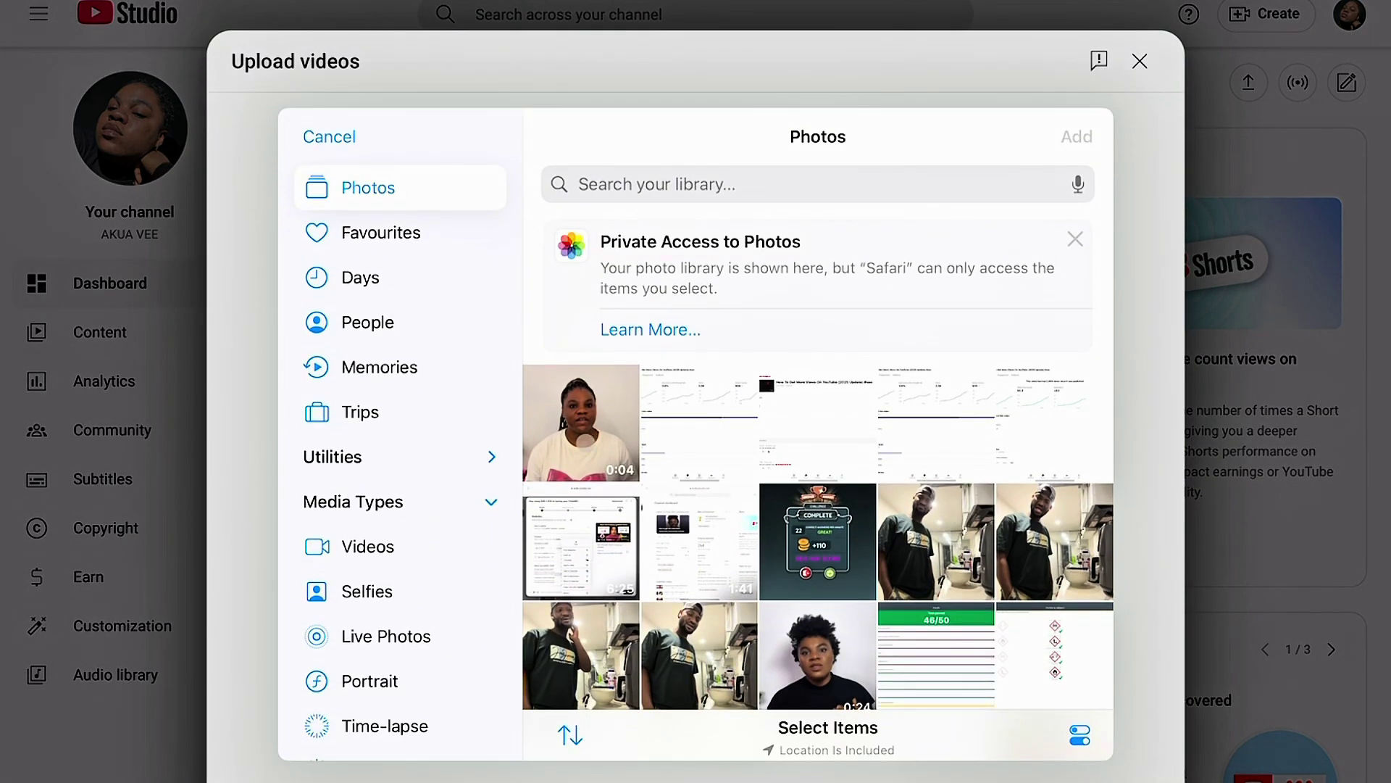
pyautogui.click(558, 410)
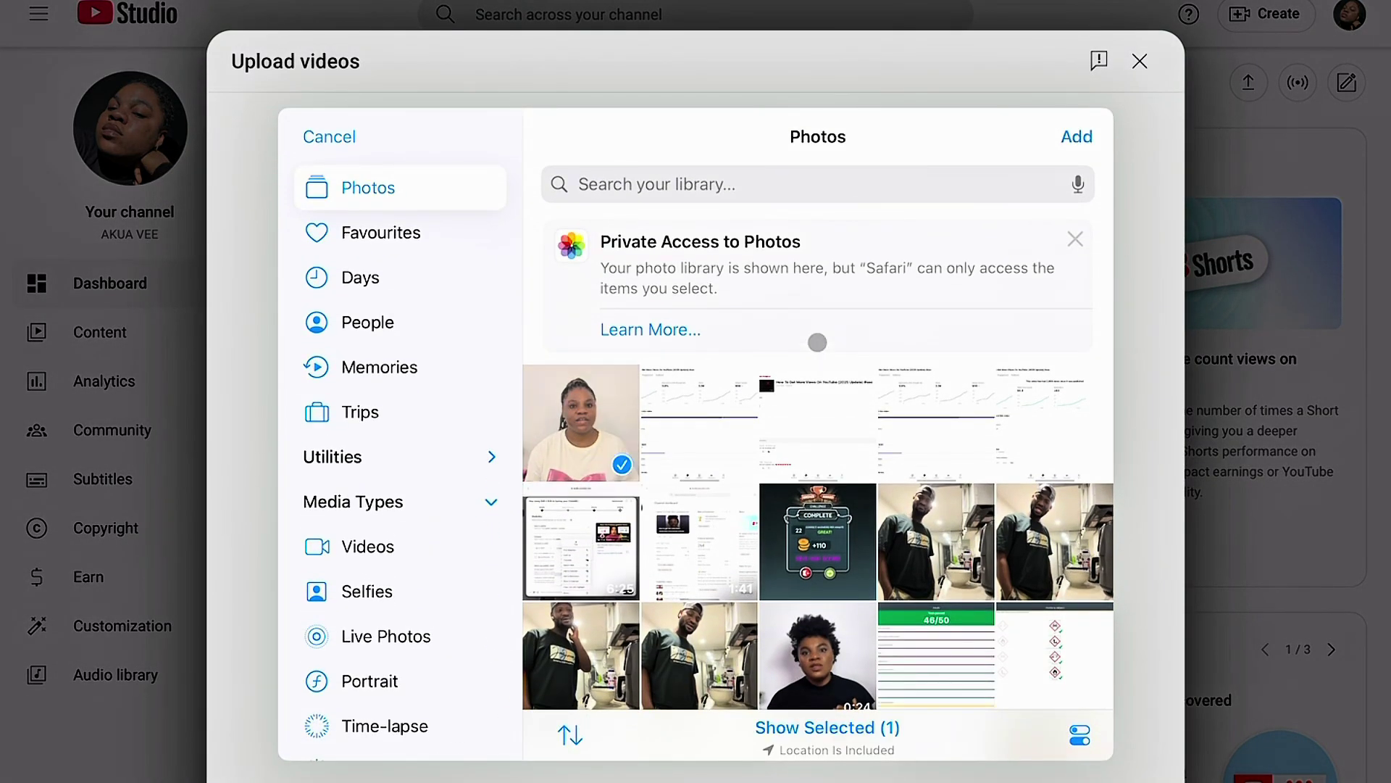
pyautogui.click(1076, 136)
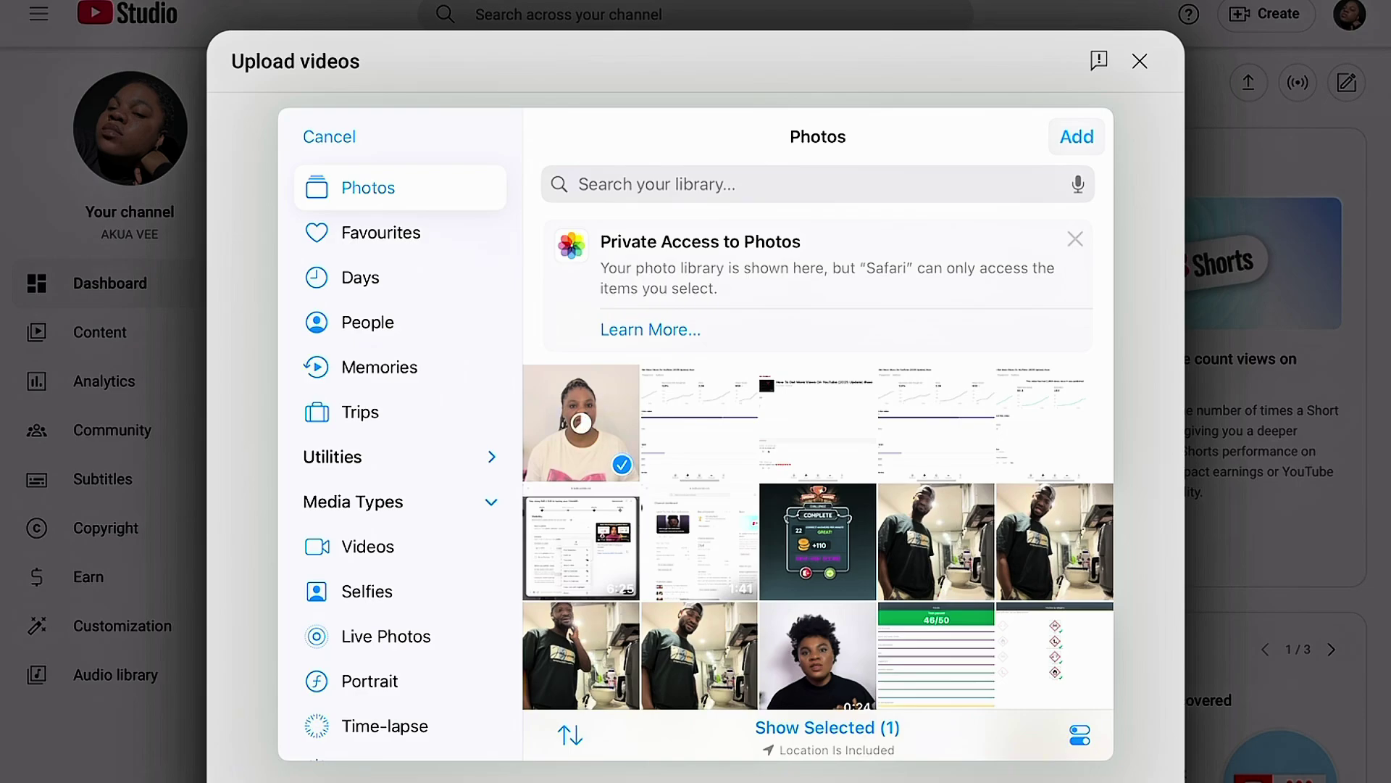
pyautogui.click(1077, 136)
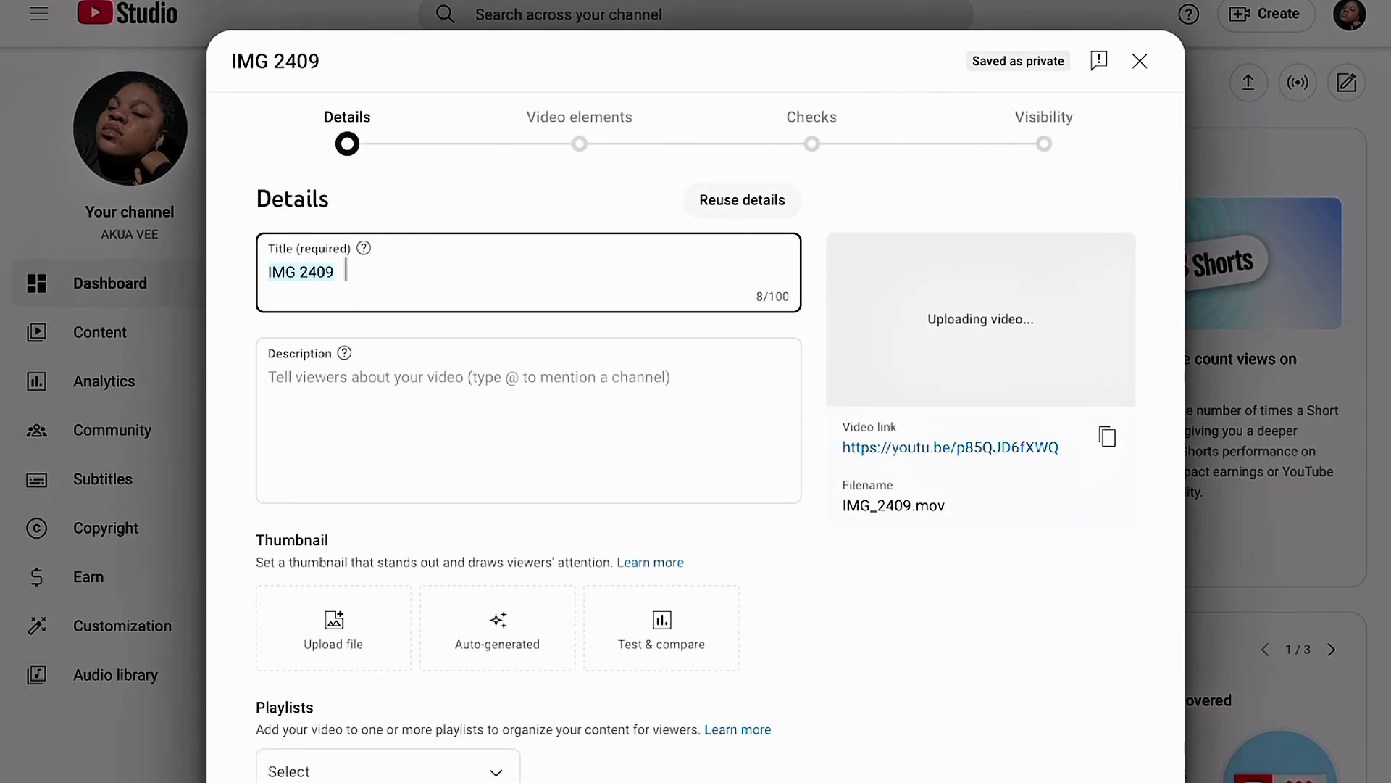
# Step: Replace the video's default title with "How" and place the cursor in the description field
pyautogui.click(469, 400)
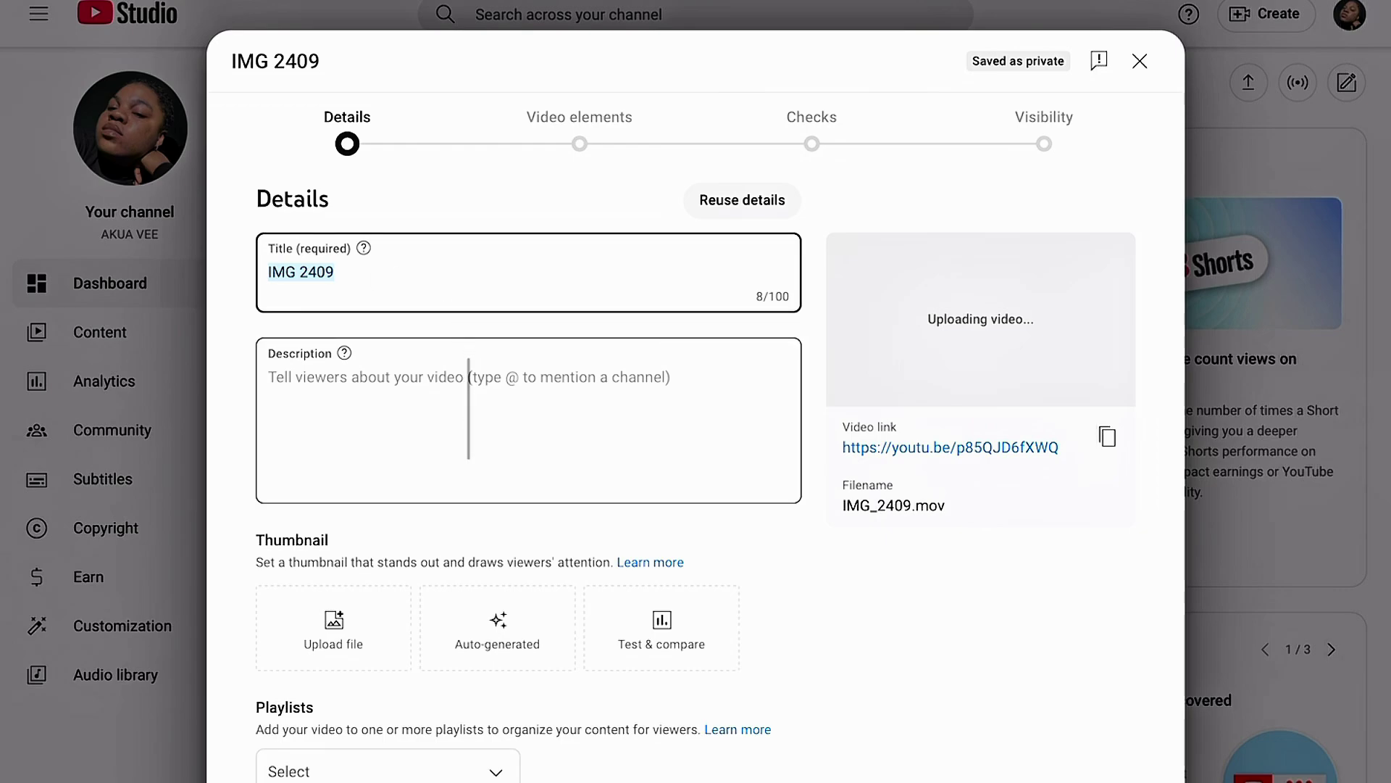
pyautogui.press('BackSpace')
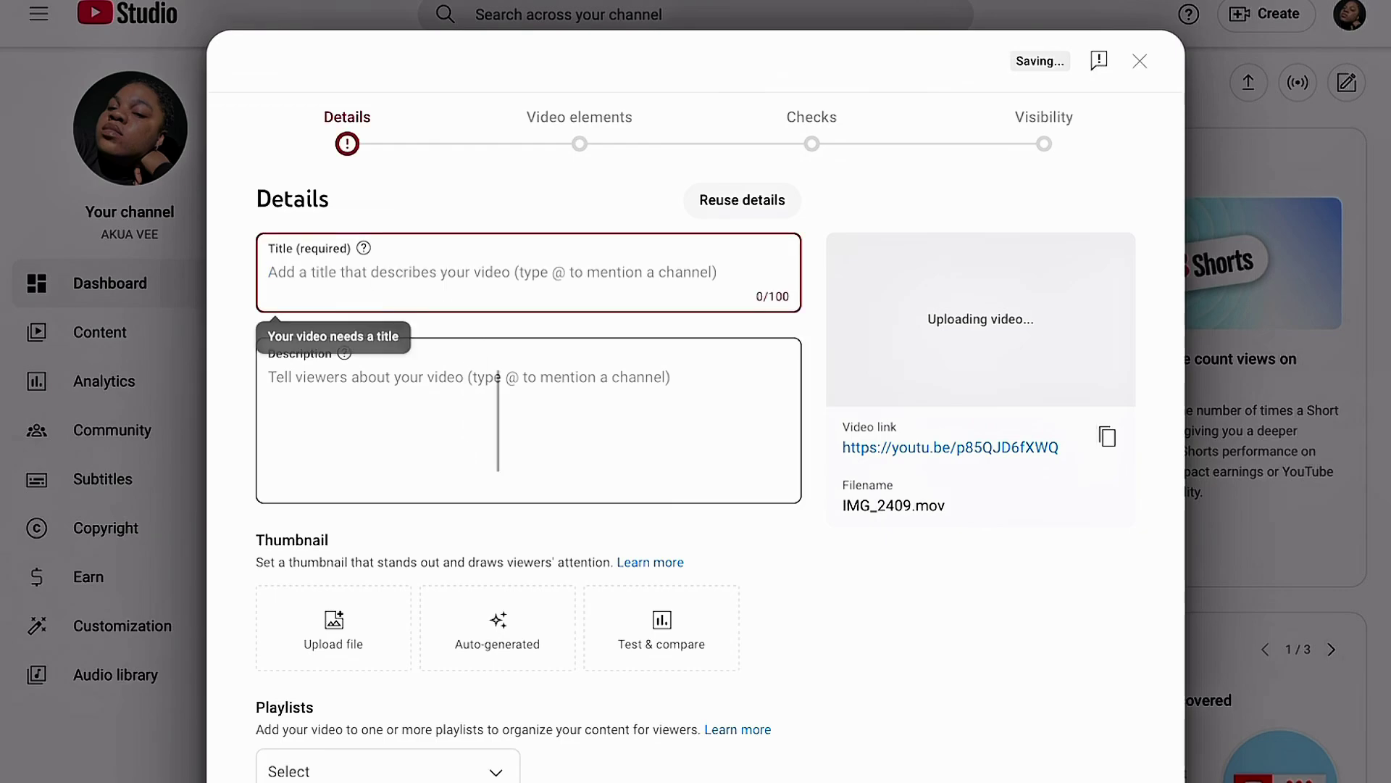
pyautogui.click(270, 272)
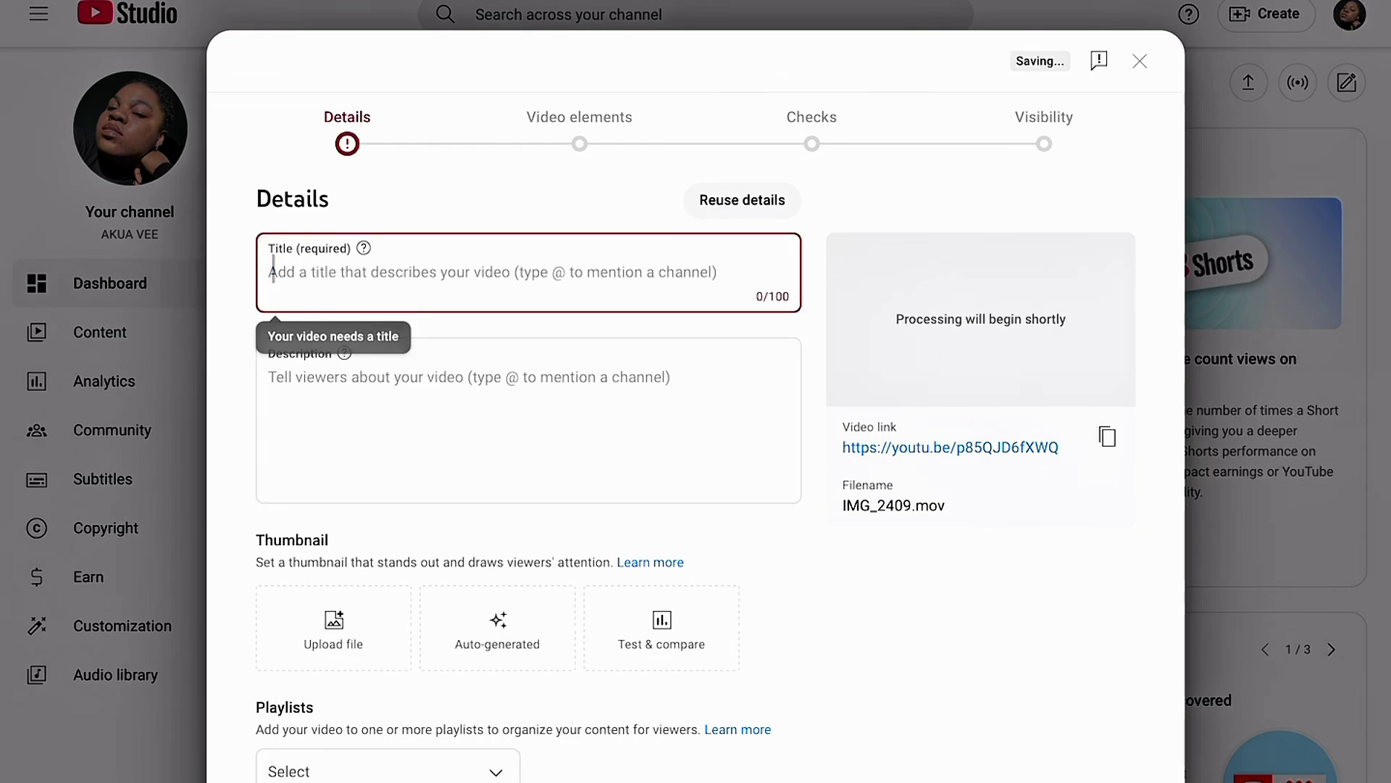
pyautogui.write('Howt')
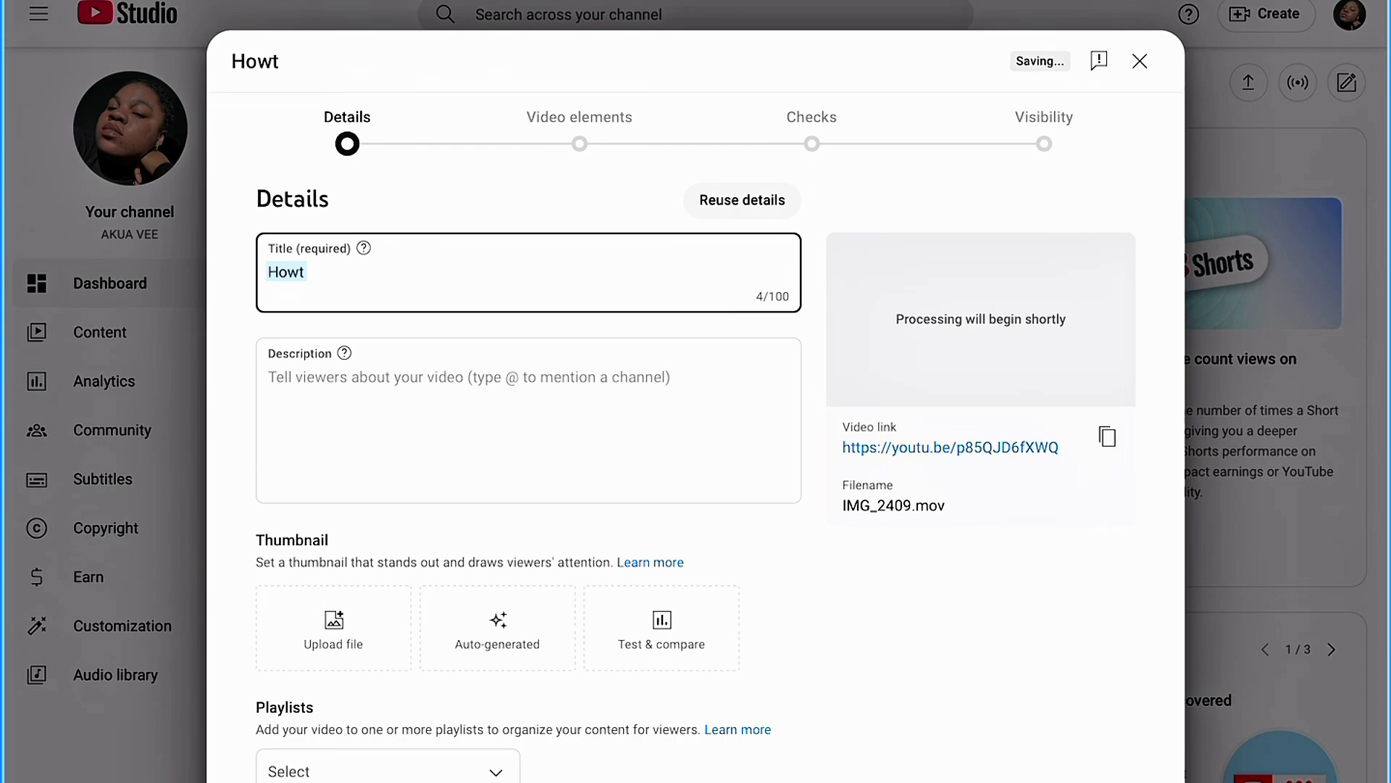
pyautogui.press('BackSpace')
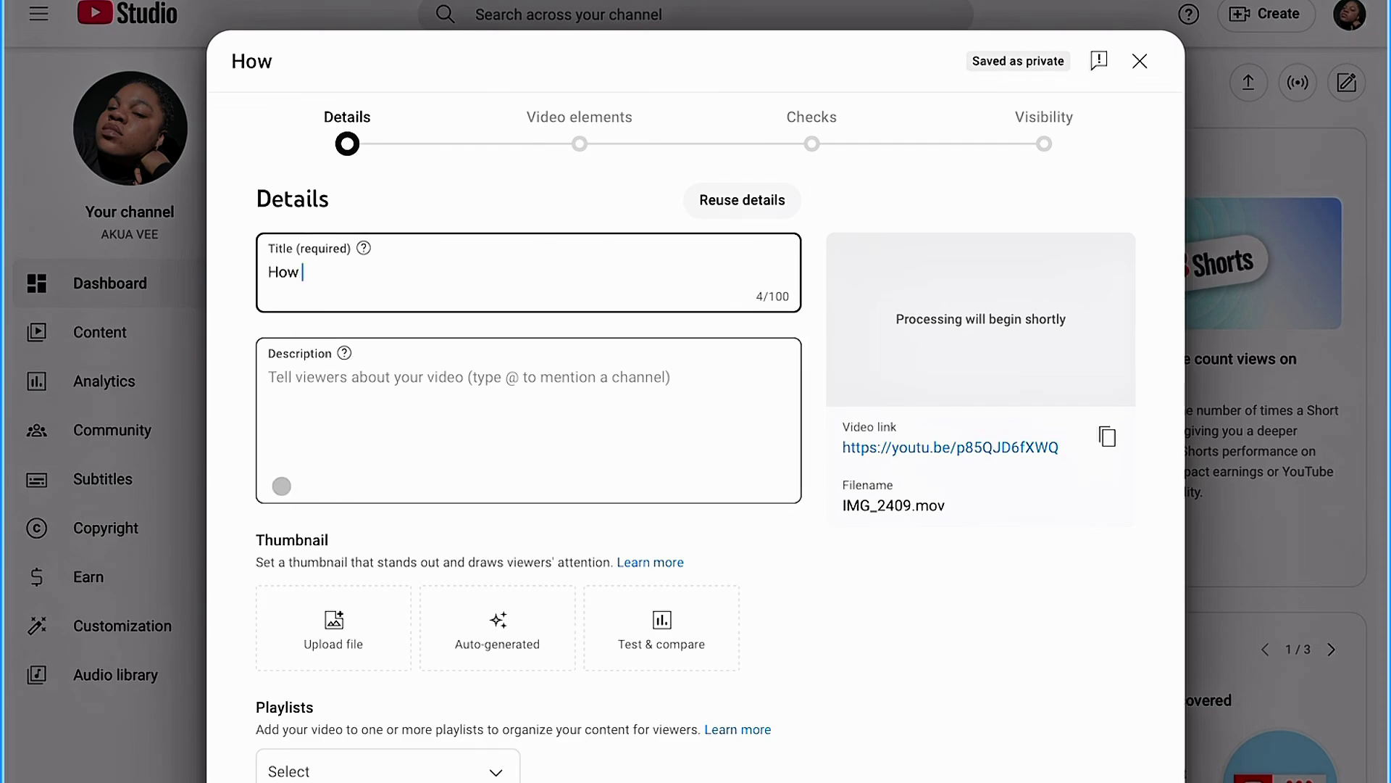
pyautogui.click(300, 381)
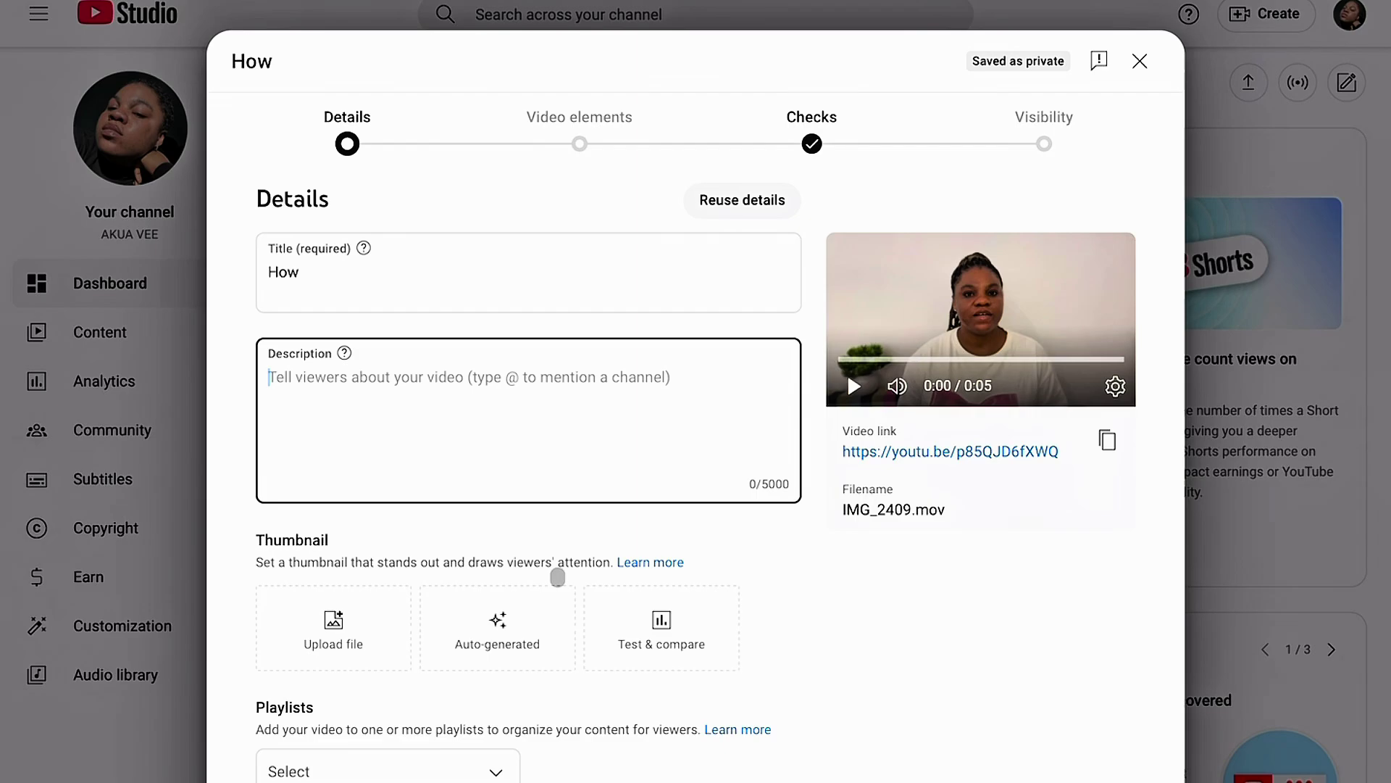
# Step: Add the video to the "YouTube growth tips" playlist
pyautogui.scroll(-2, 558, 573)
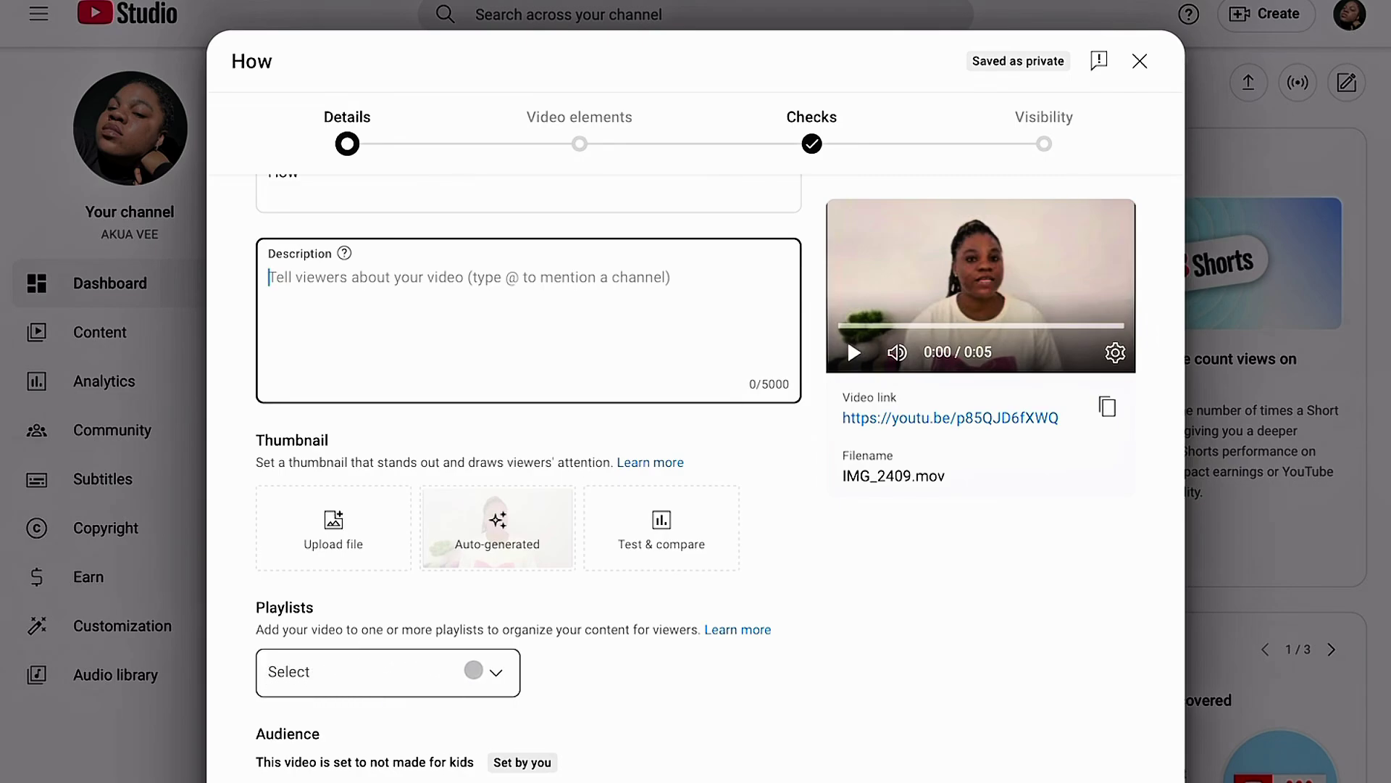
pyautogui.click(473, 670)
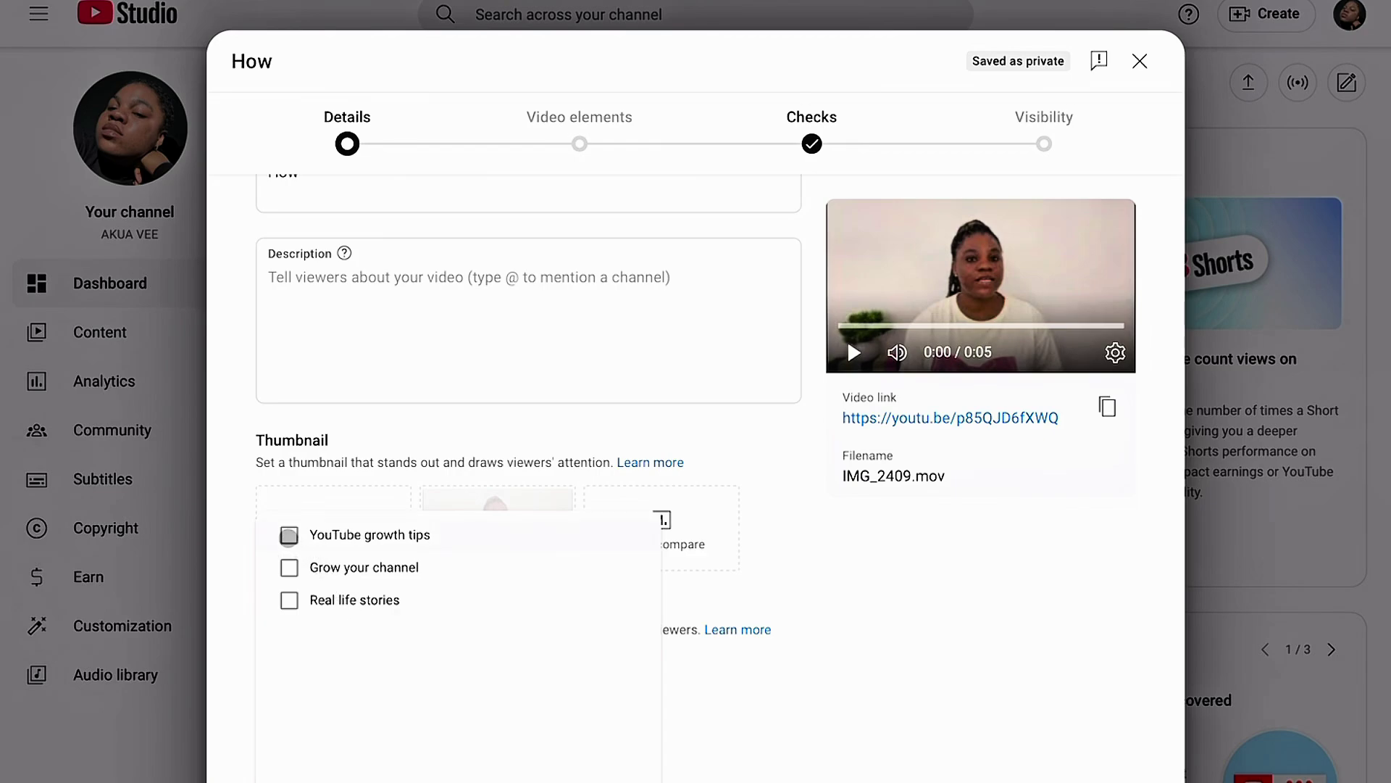
pyautogui.click(289, 535)
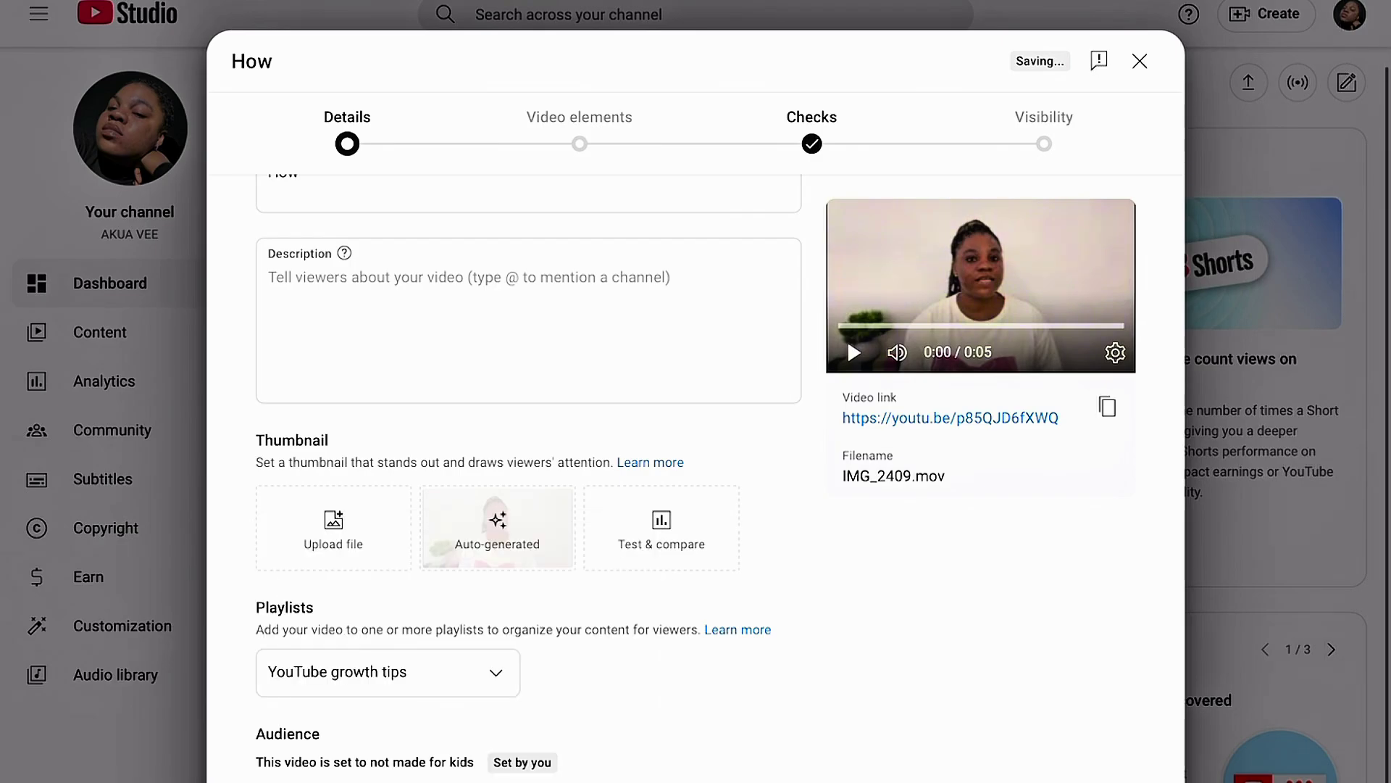
# Step: Expand the additional video details and answer No to the altered content question
pyautogui.scroll(-3, 522, 610)
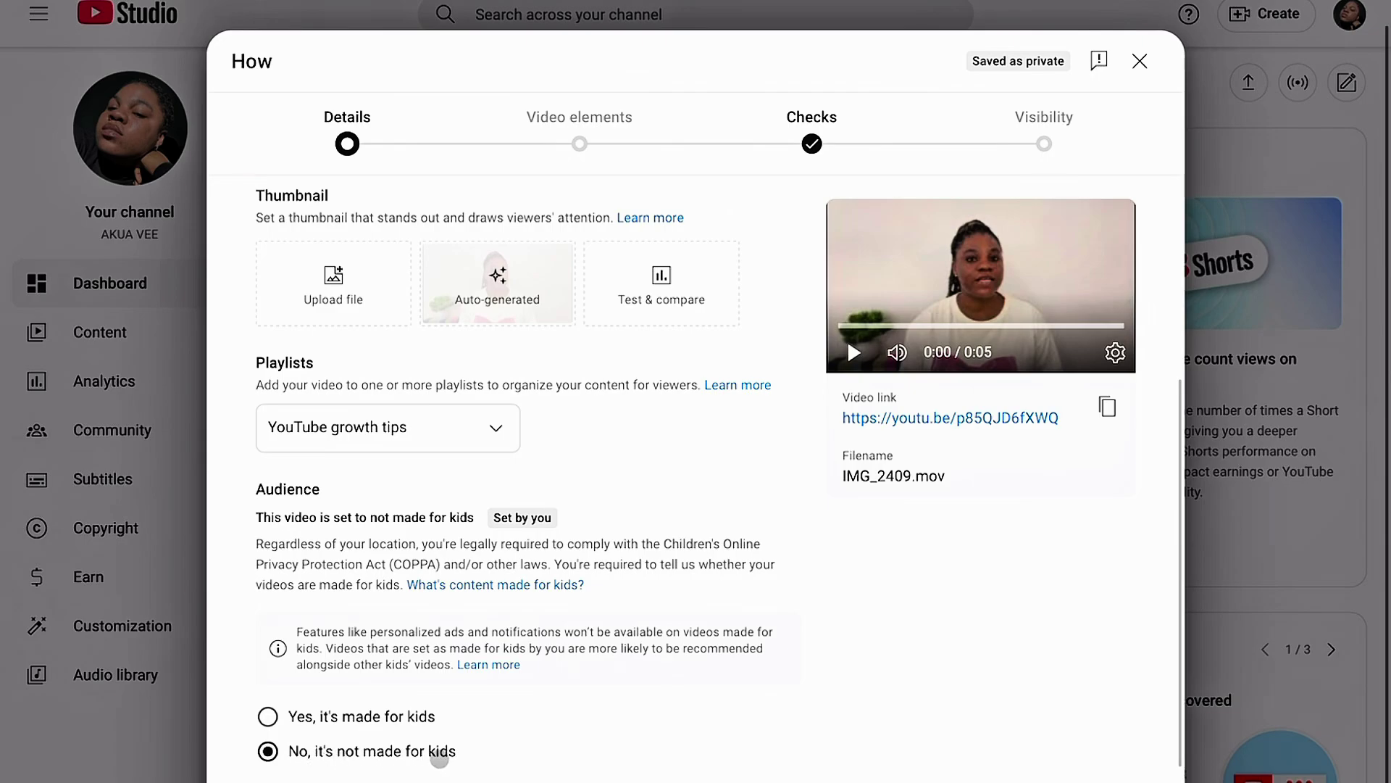
pyautogui.scroll(-1, 439, 759)
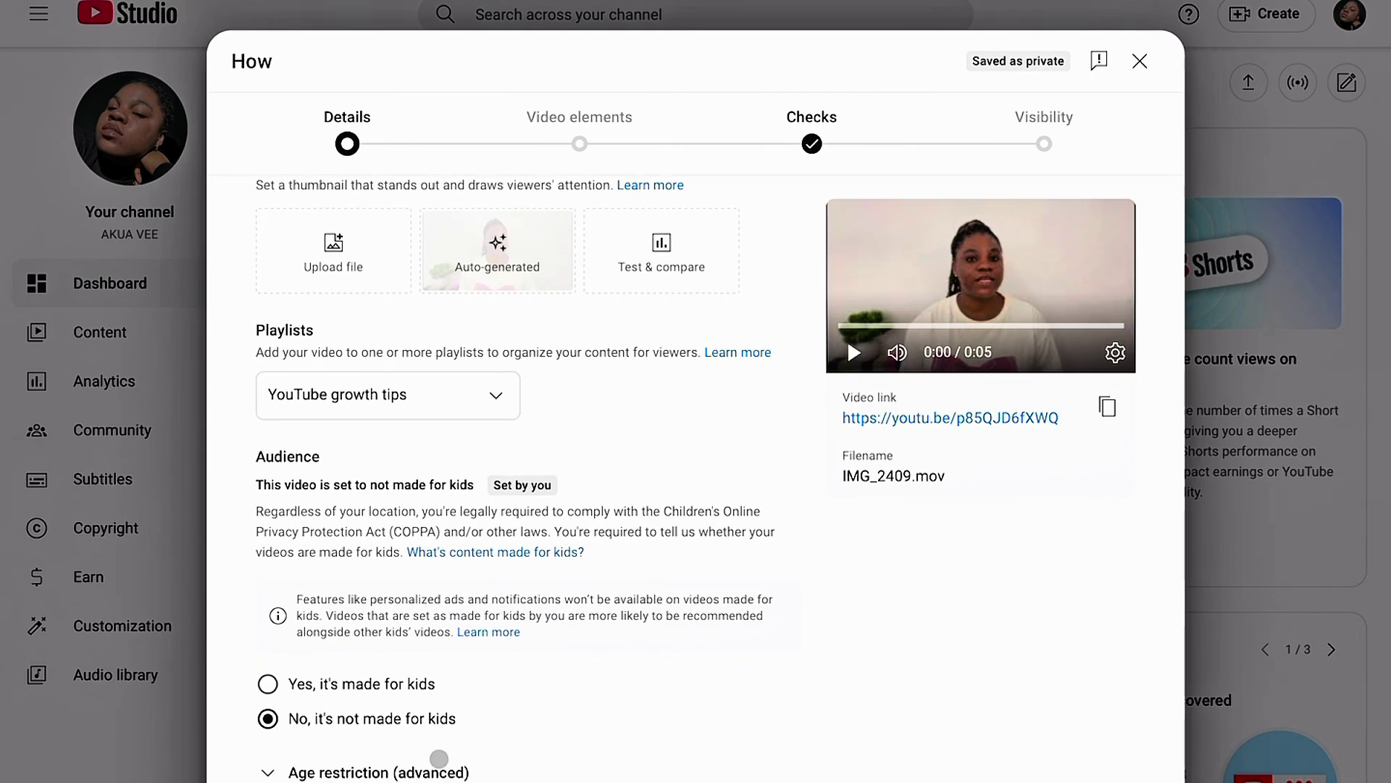
pyautogui.scroll(-2, 439, 758)
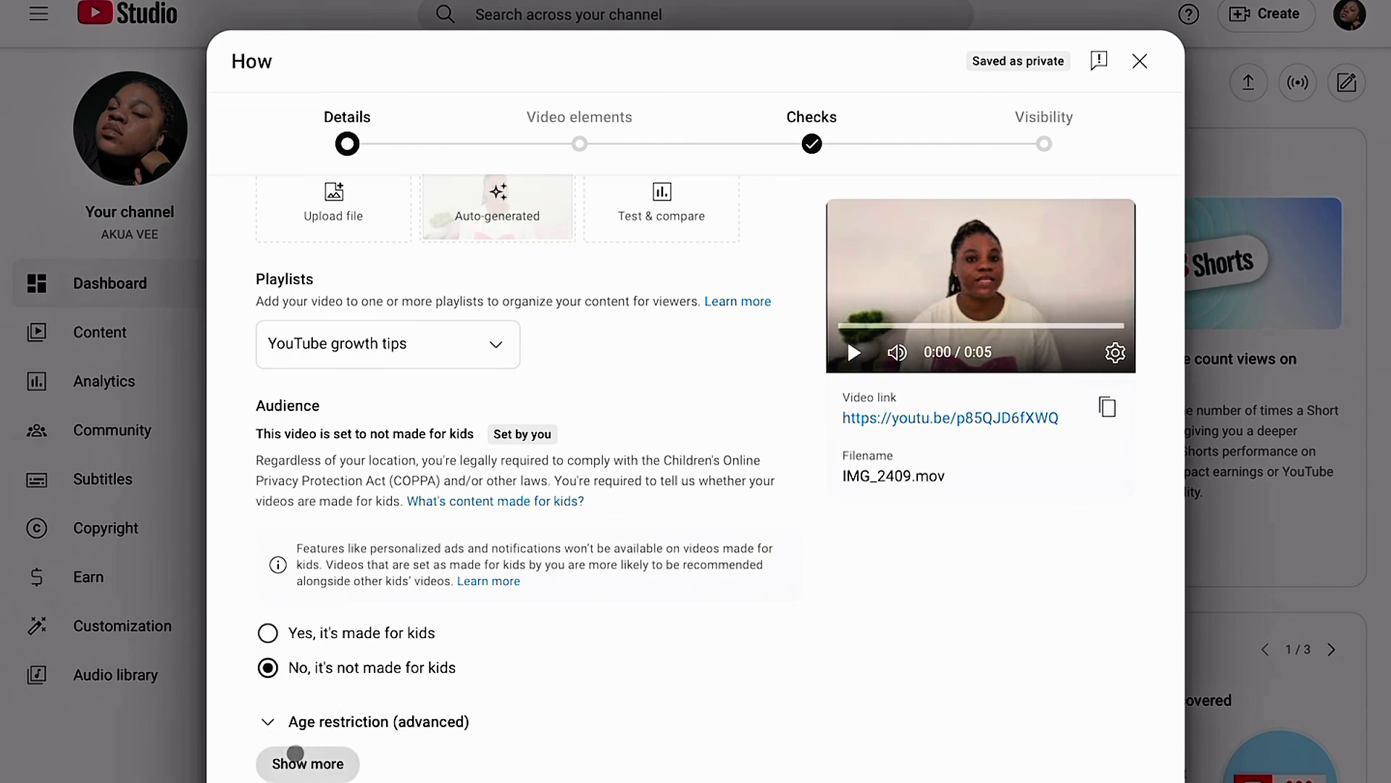
pyautogui.click(293, 750)
pyautogui.scroll(-3, 296, 752)
pyautogui.scroll(-5, 296, 752)
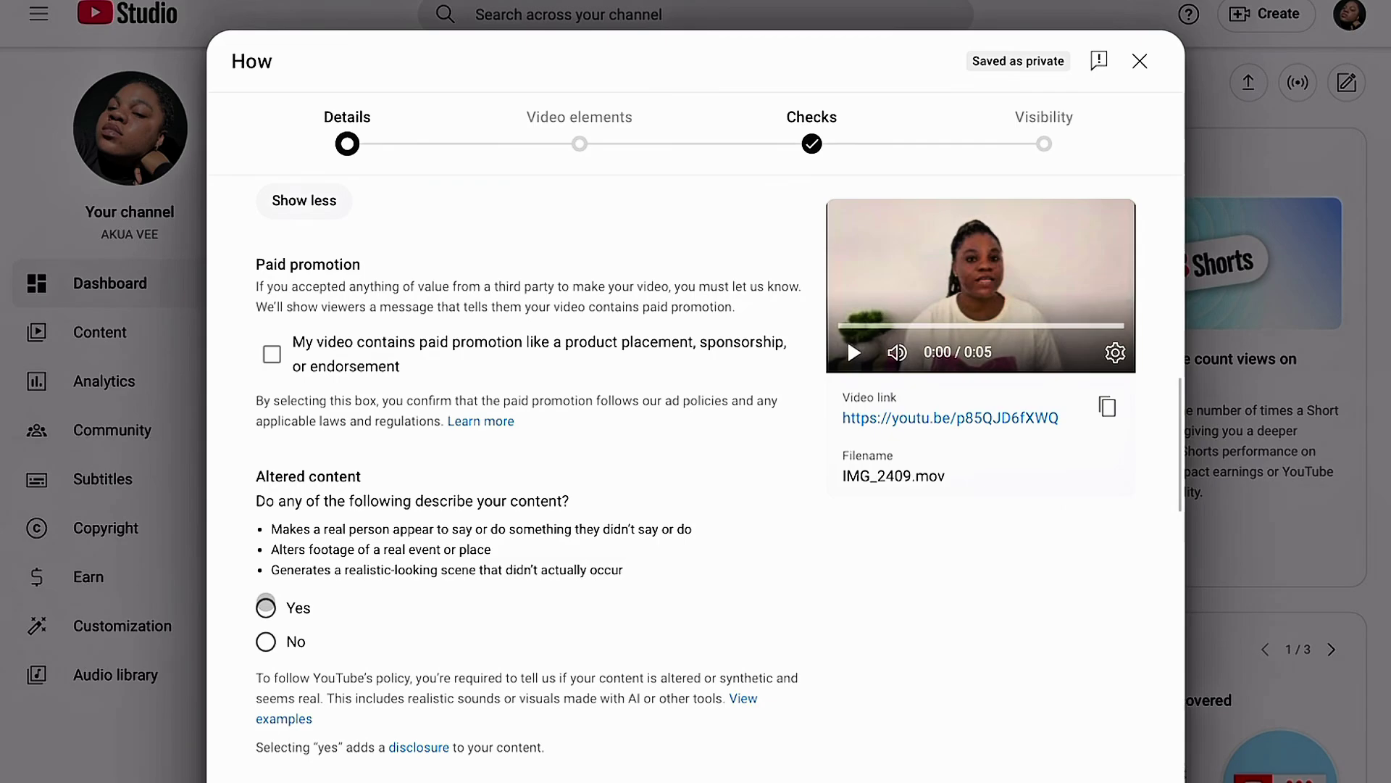
pyautogui.click(266, 604)
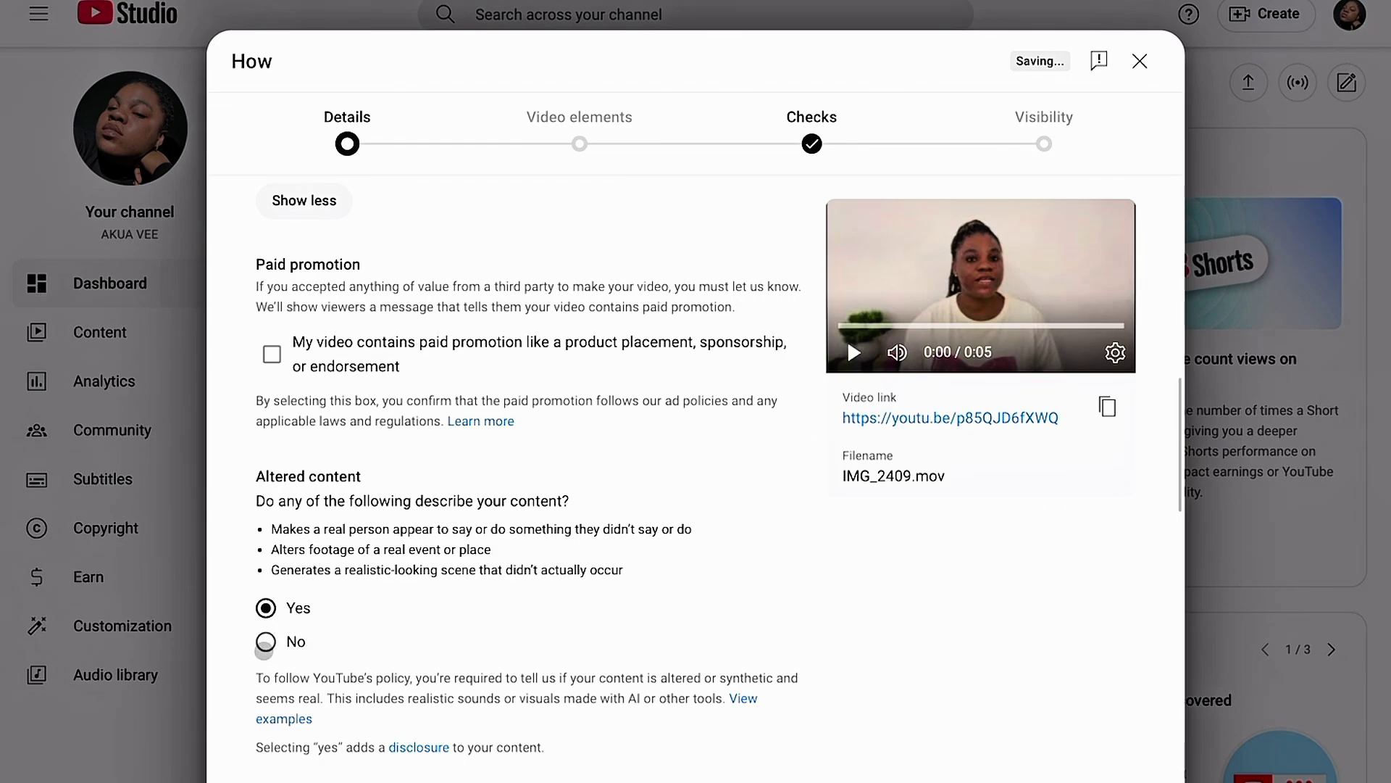
pyautogui.click(266, 642)
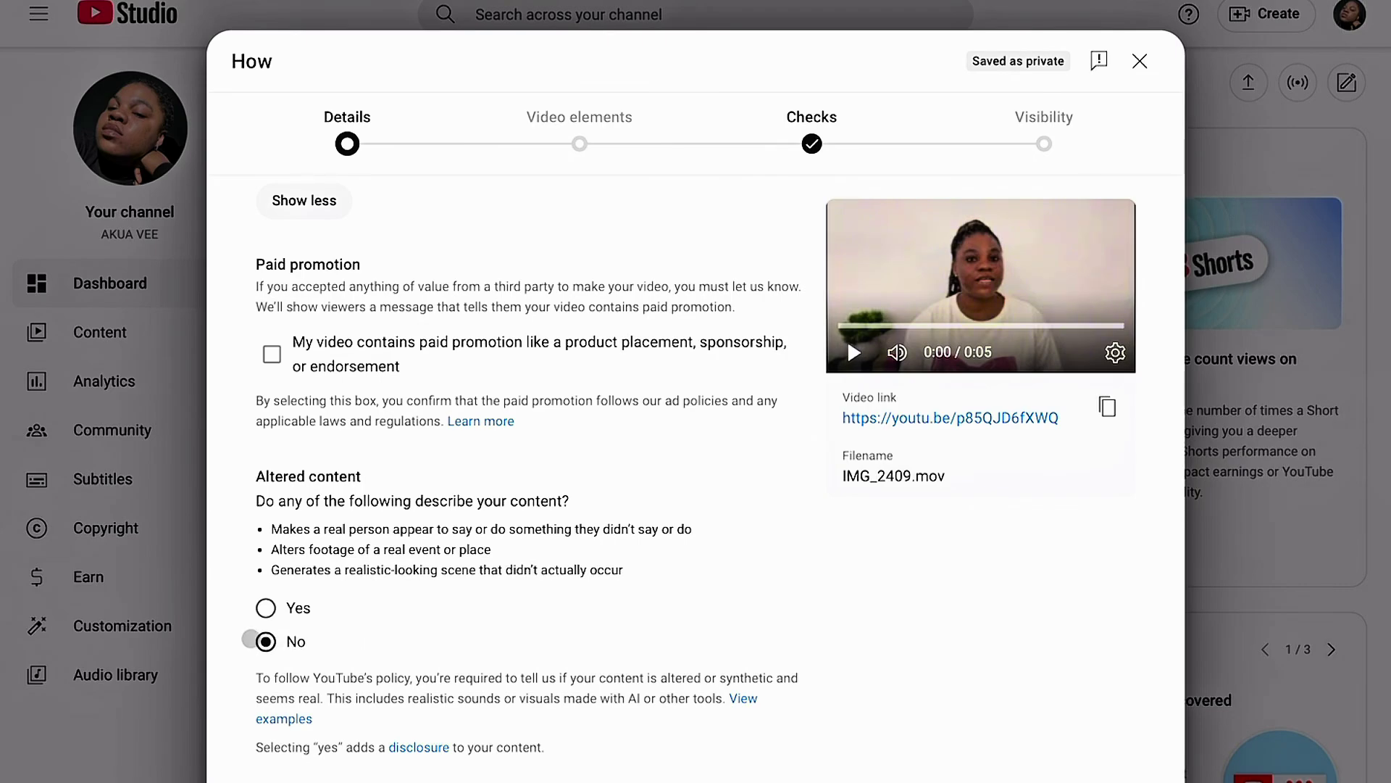
# Step: Review the automatic chapters, featured places, automatic concepts, tags and language settings, and place the cursor in the tag field
pyautogui.scroll(1, 332, 634)
pyautogui.scroll(-4, 332, 623)
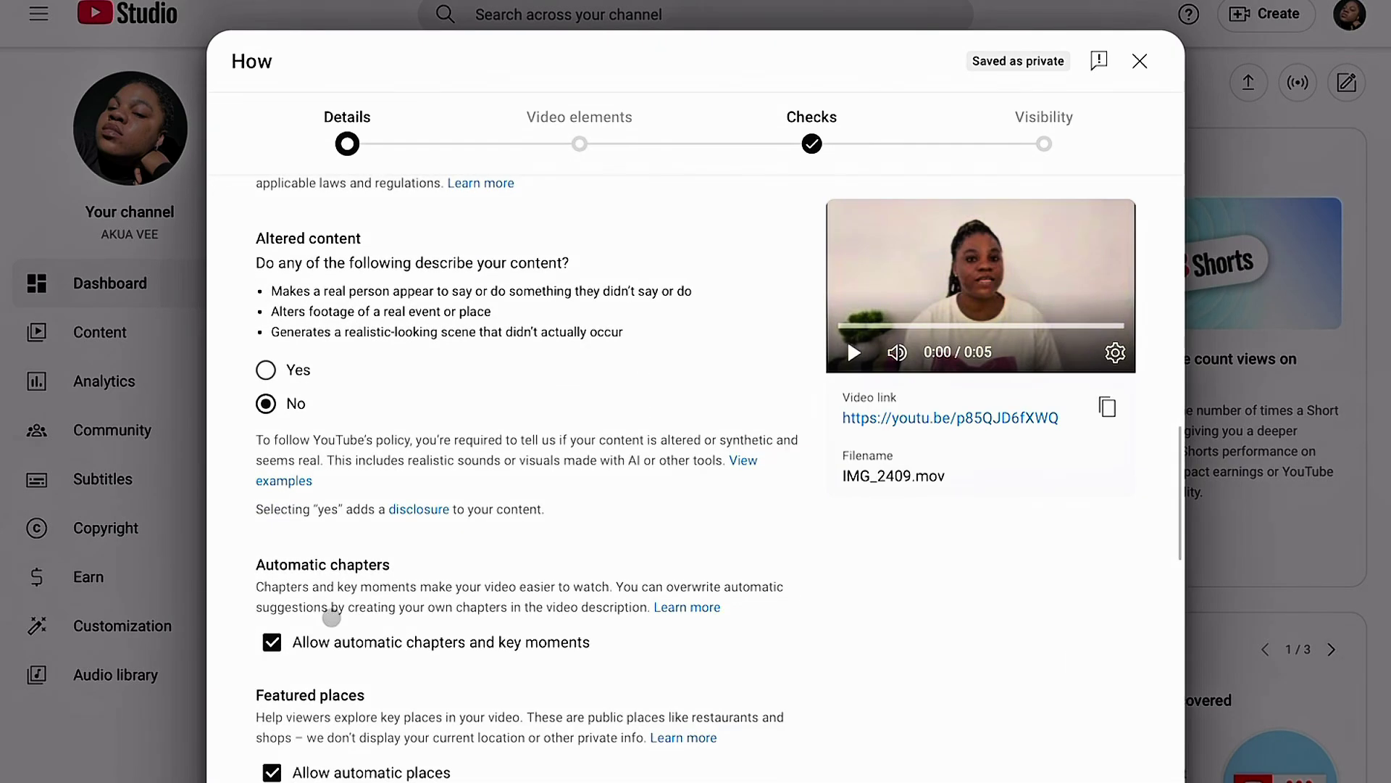
pyautogui.scroll(-6, 324, 439)
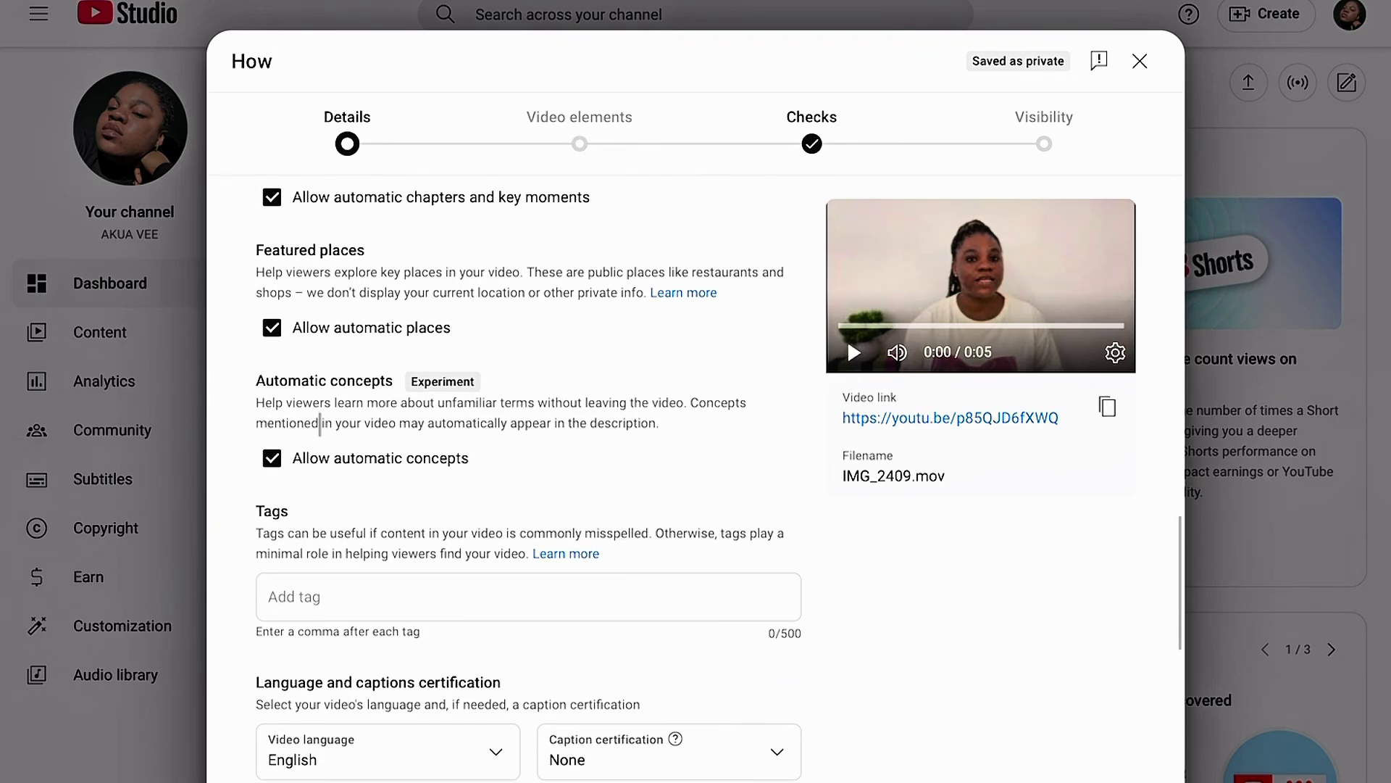
pyautogui.scroll(2, 320, 422)
pyautogui.scroll(-4, 320, 427)
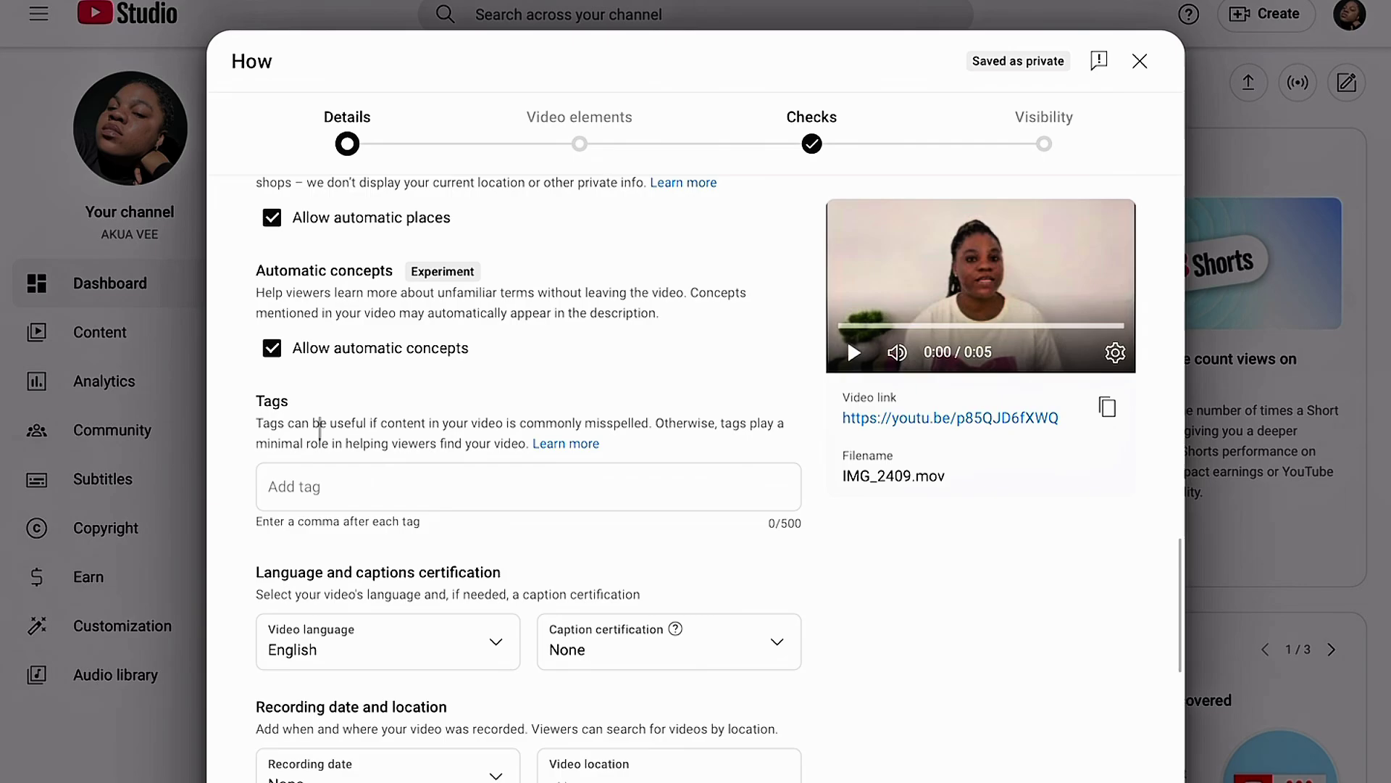
pyautogui.click(320, 439)
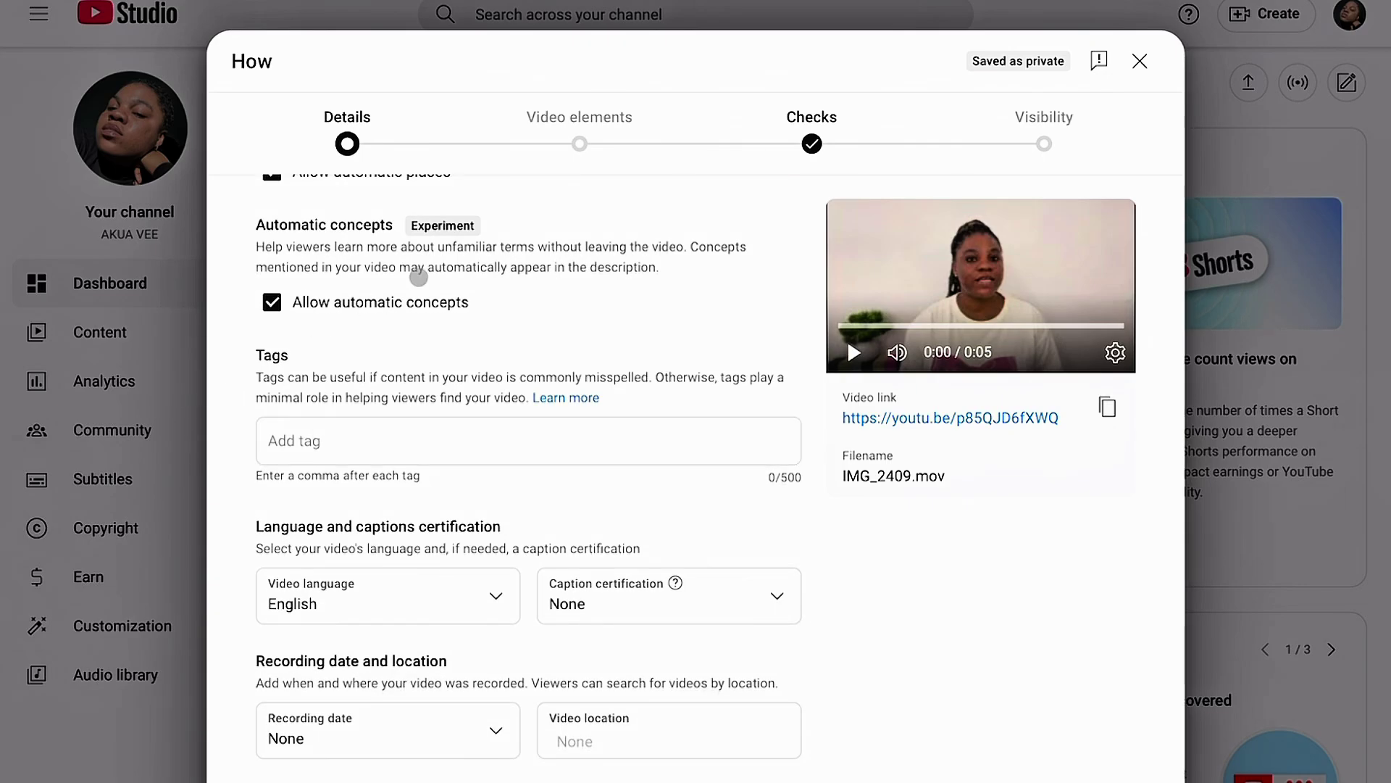
pyautogui.scroll(2, 554, 293)
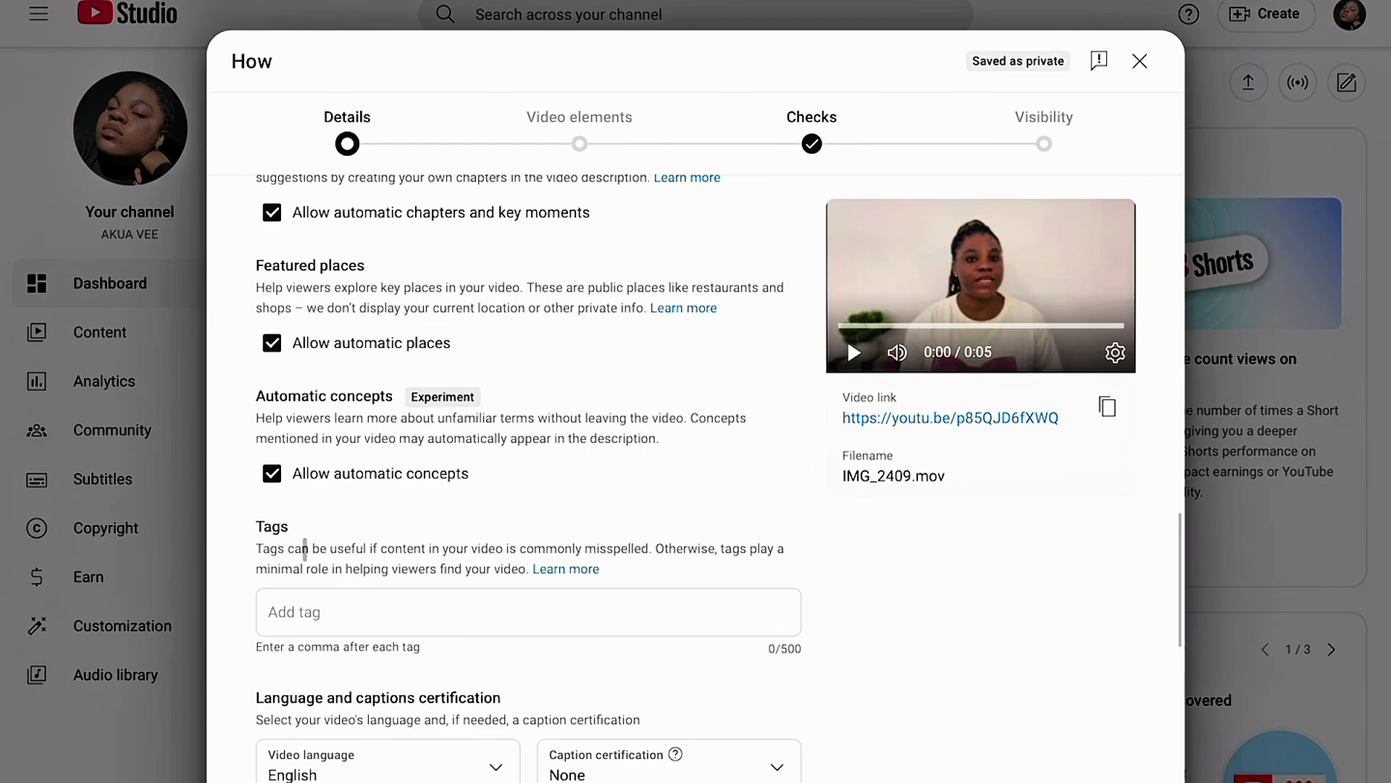
pyautogui.click(302, 611)
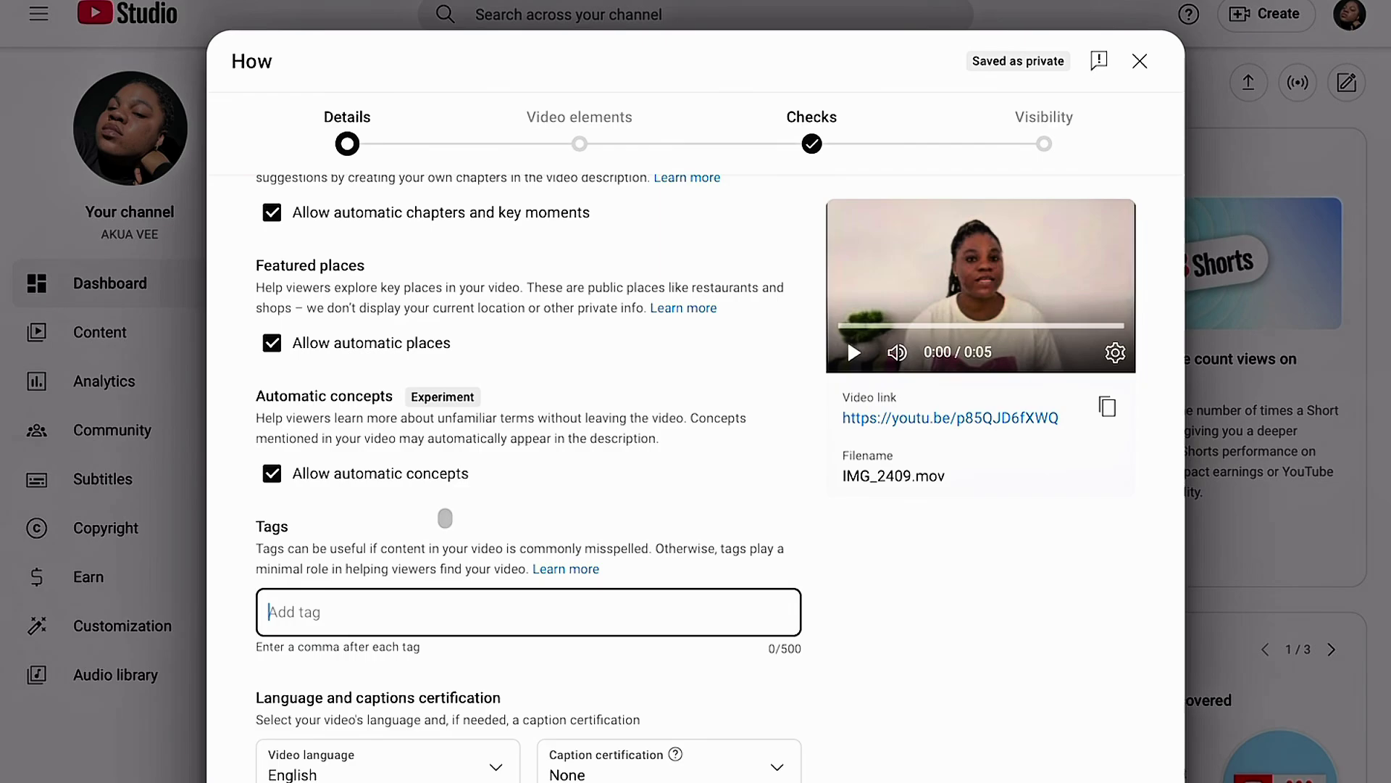
pyautogui.scroll(-4, 382, 576)
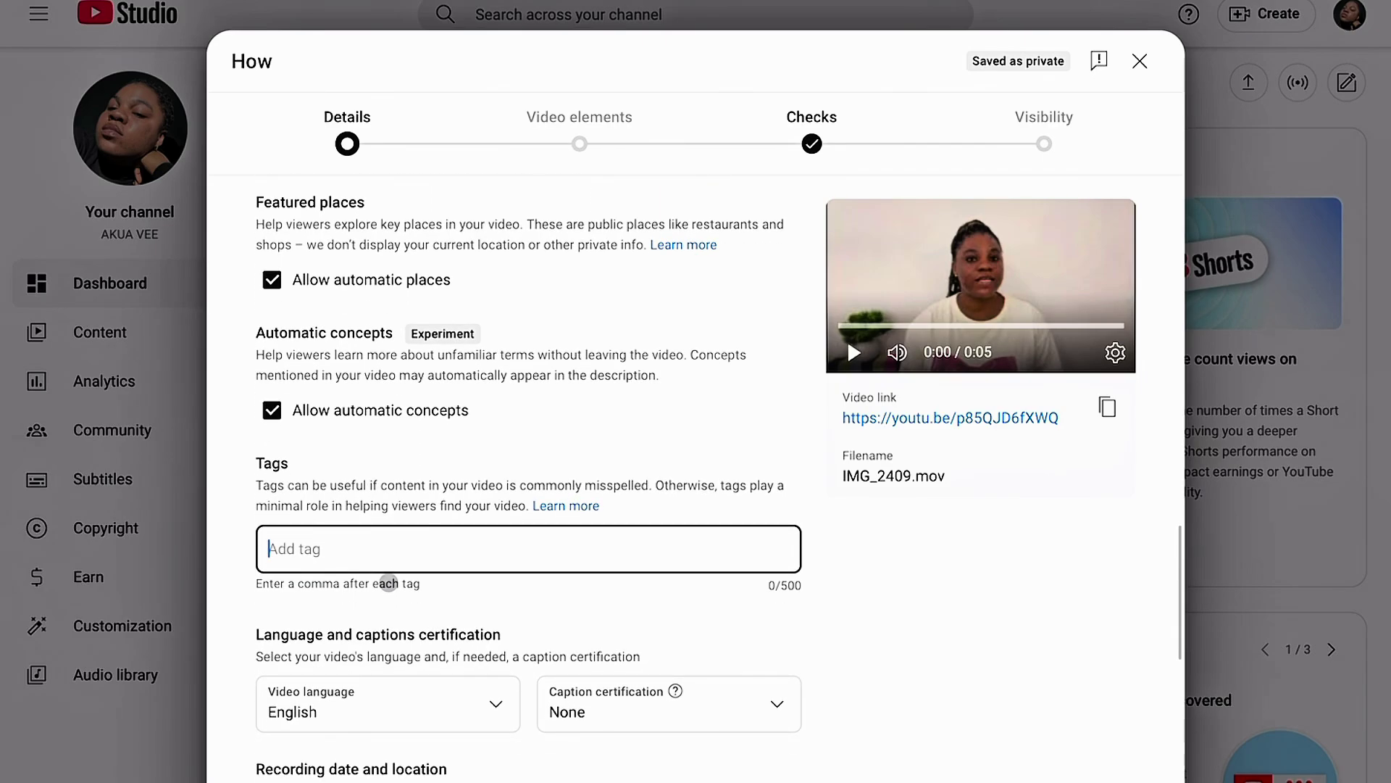
pyautogui.scroll(1, 388, 582)
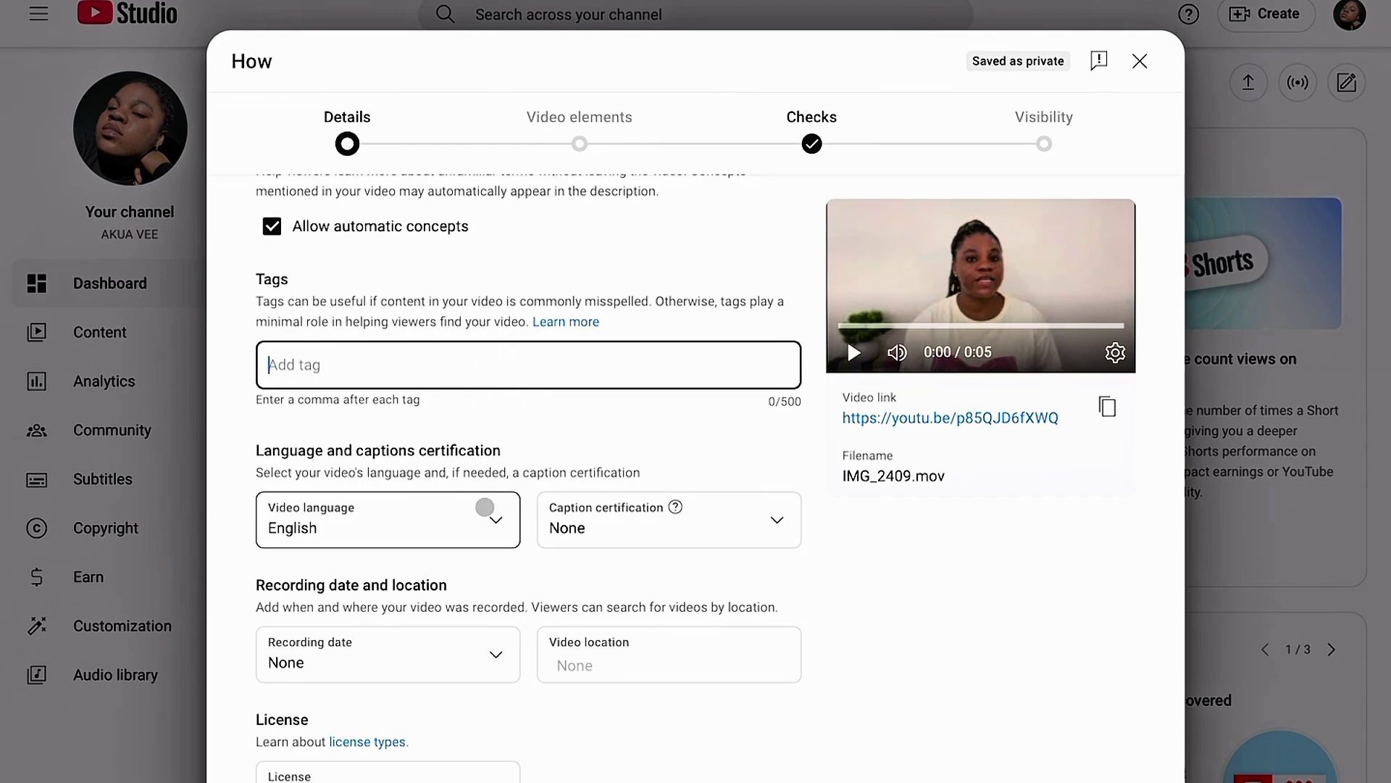
# Step: Examine the available video languages, including the regional variants of English, French and German
pyautogui.click(486, 522)
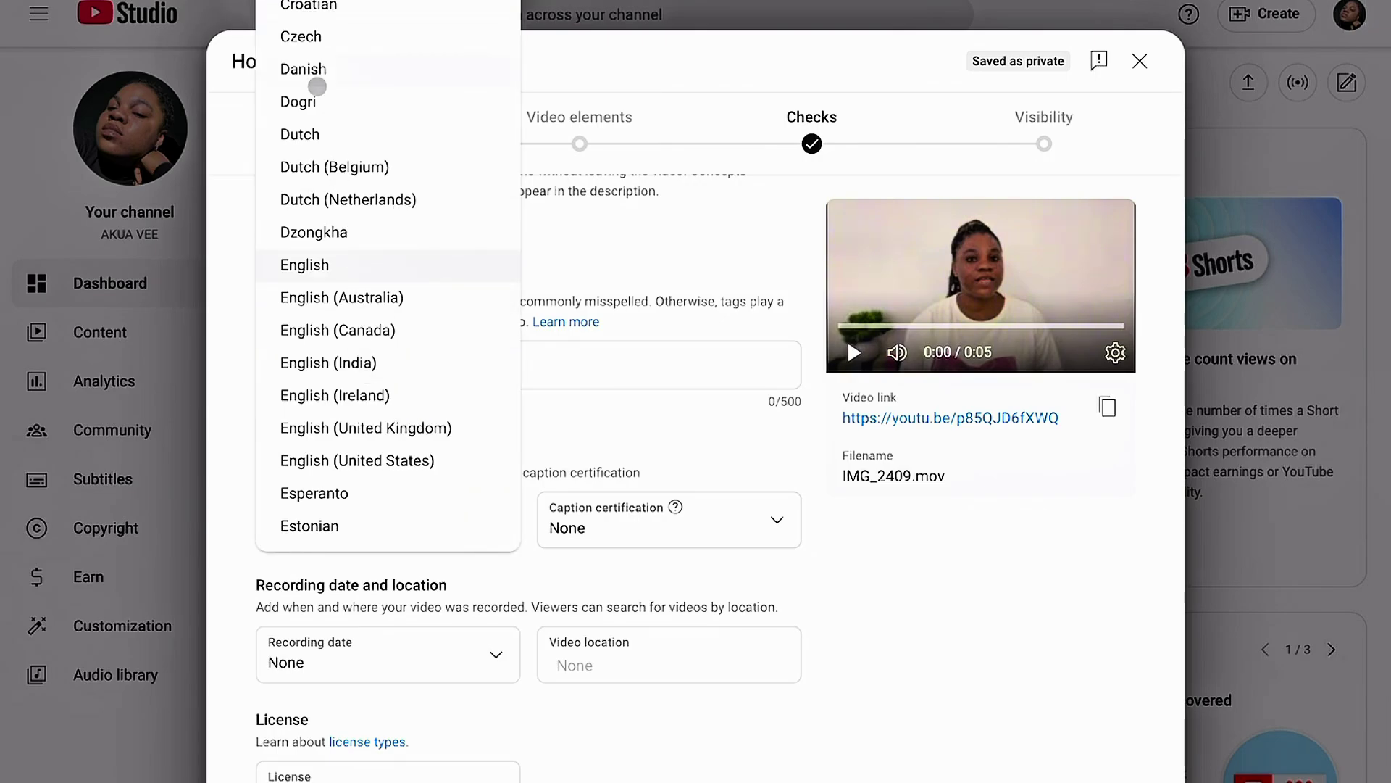
pyautogui.scroll(-5, 351, 199)
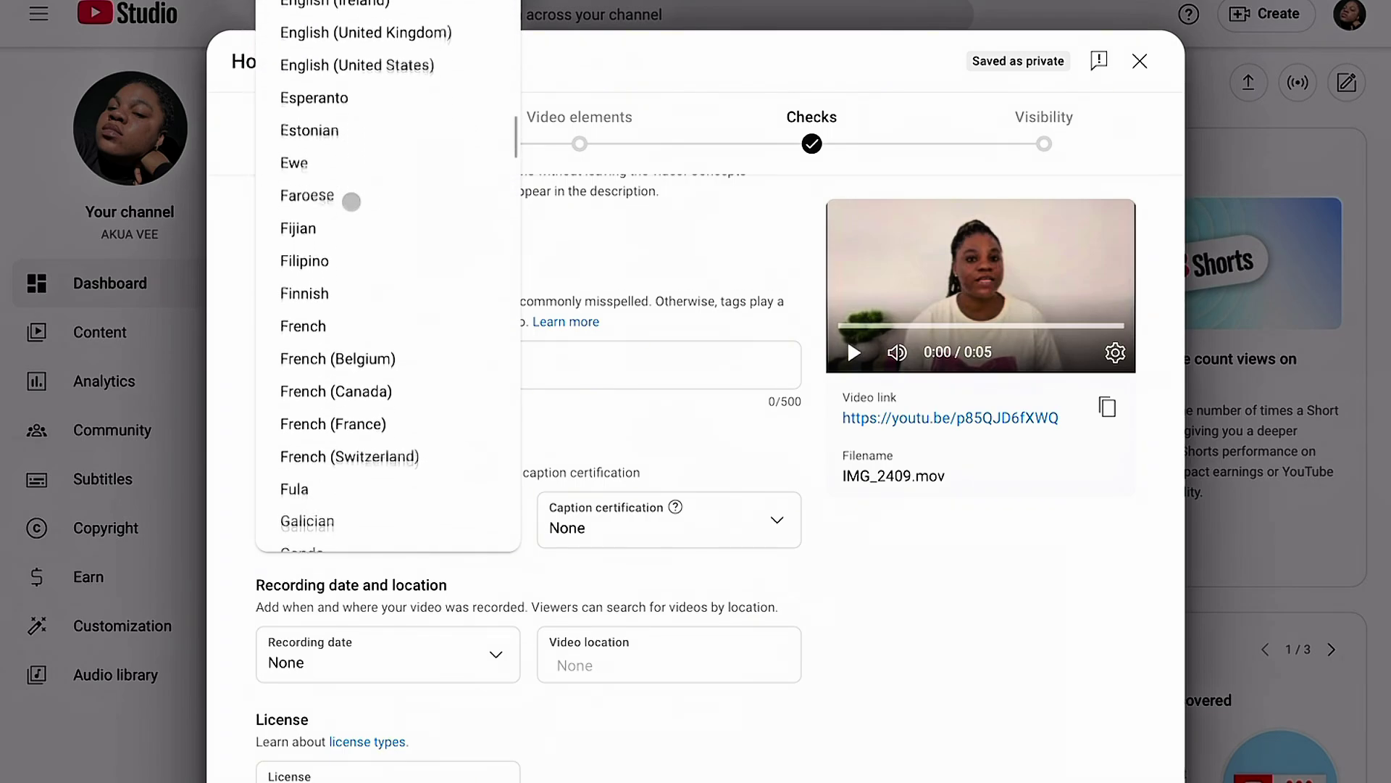
pyautogui.scroll(-8, 351, 201)
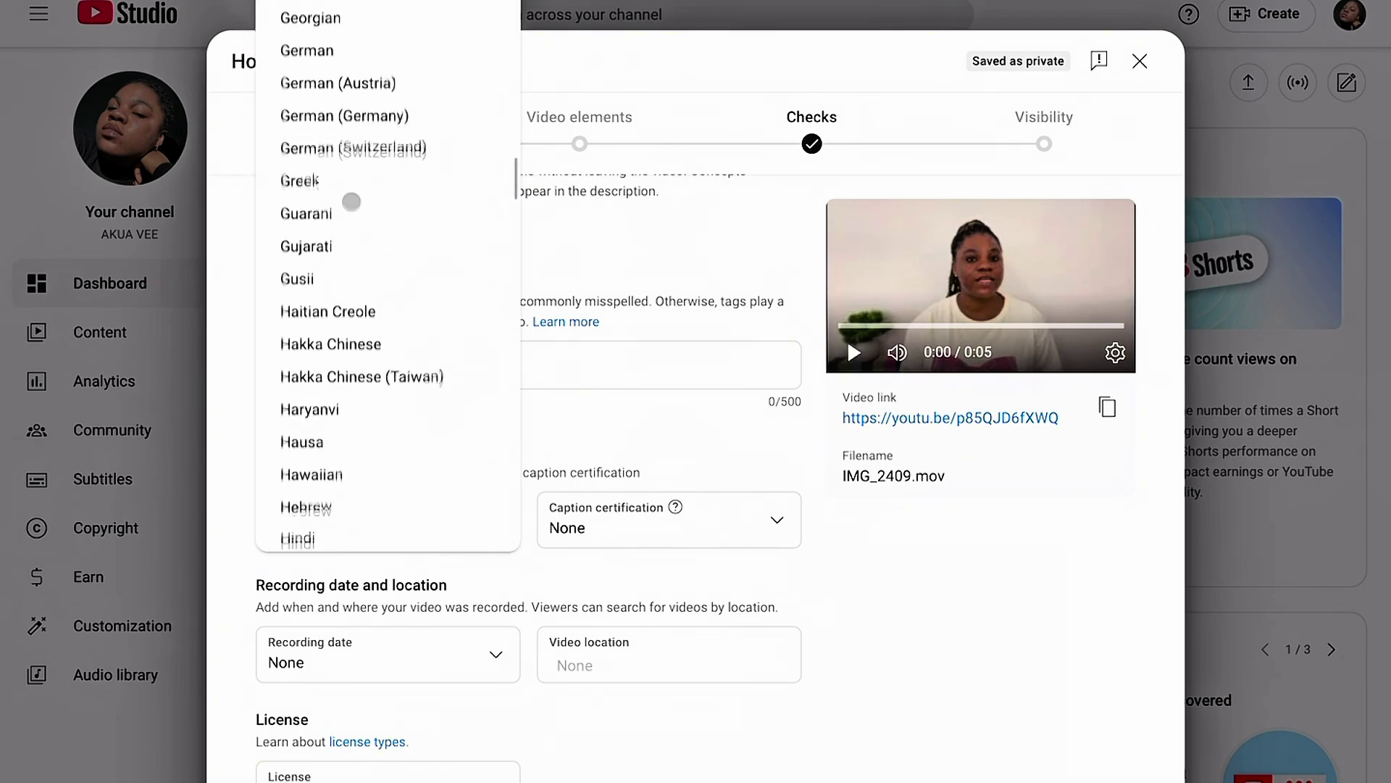
pyautogui.scroll(-6, 352, 199)
pyautogui.scroll(9, 347, 242)
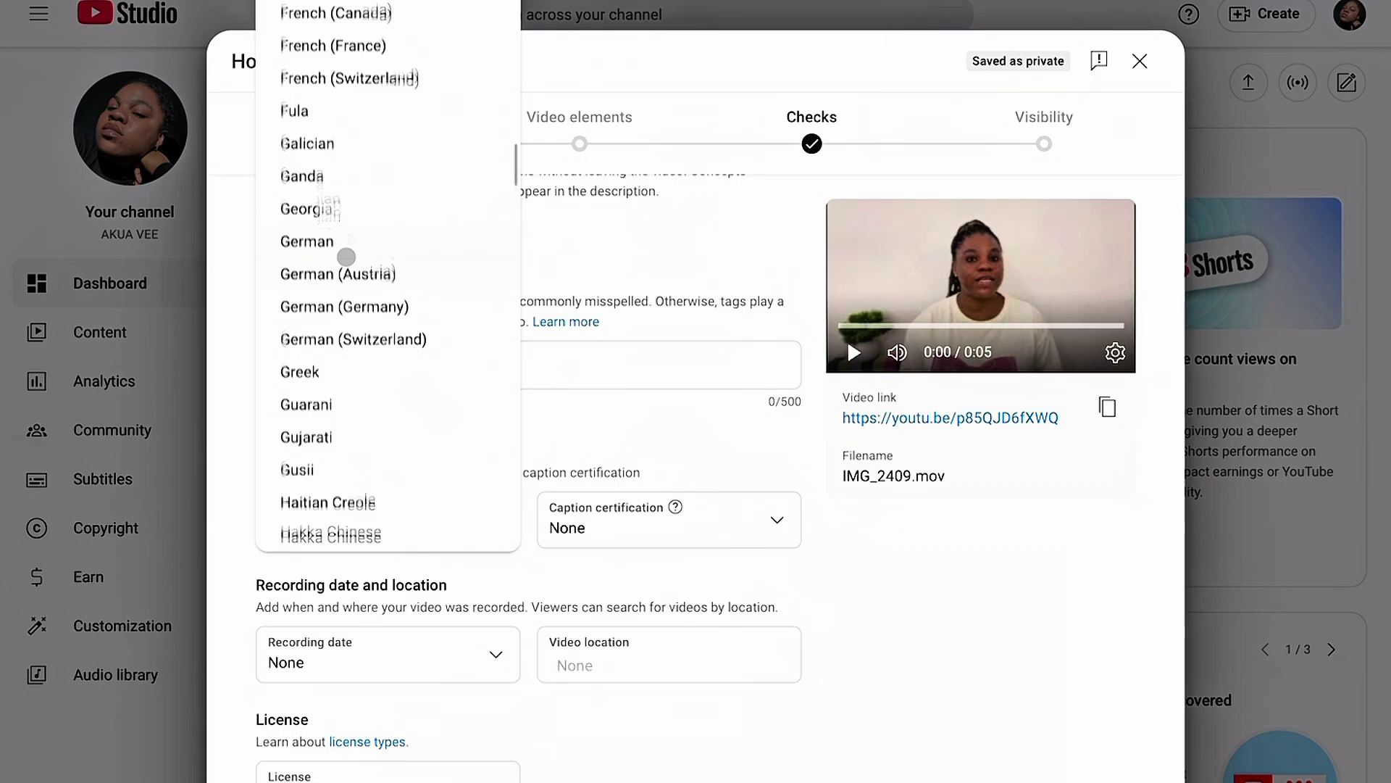
pyautogui.scroll(3, 347, 261)
pyautogui.scroll(6, 384, 463)
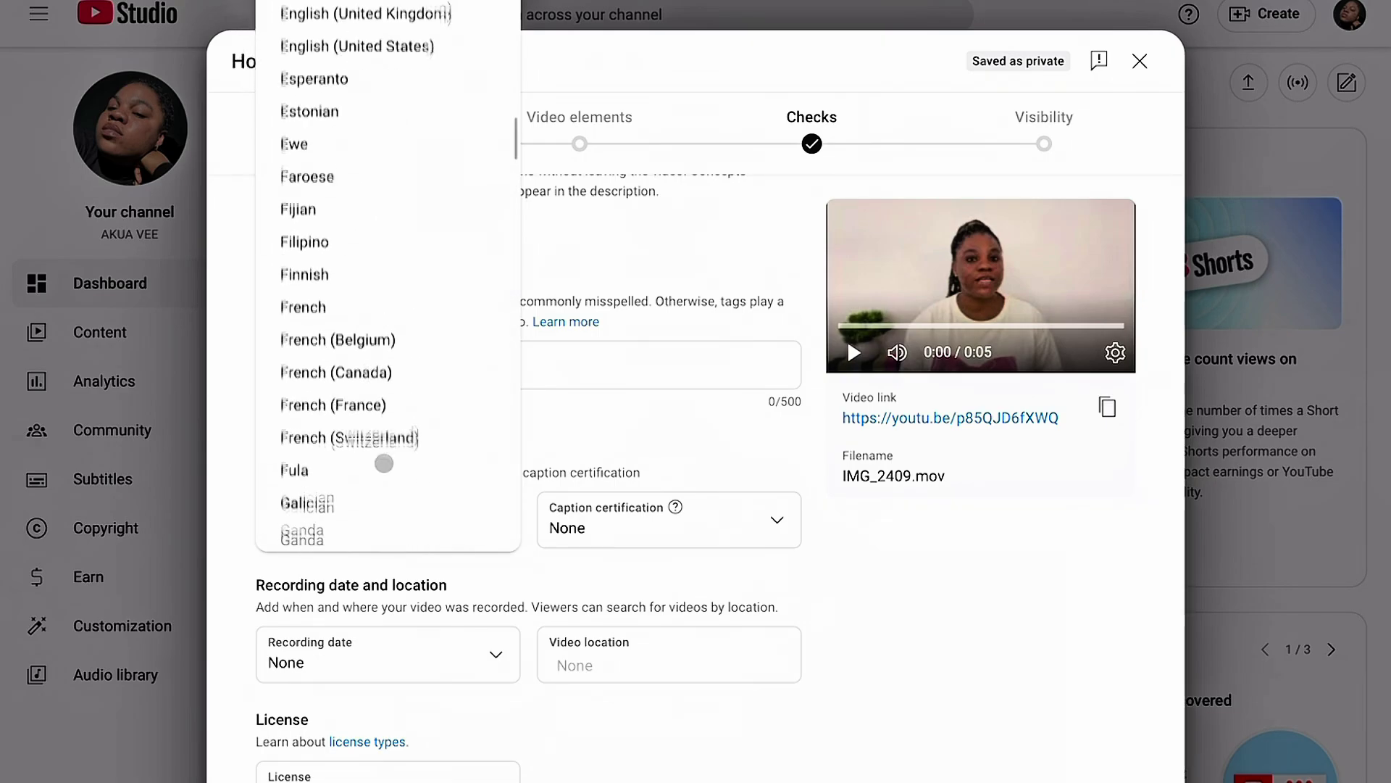
pyautogui.scroll(7, 384, 463)
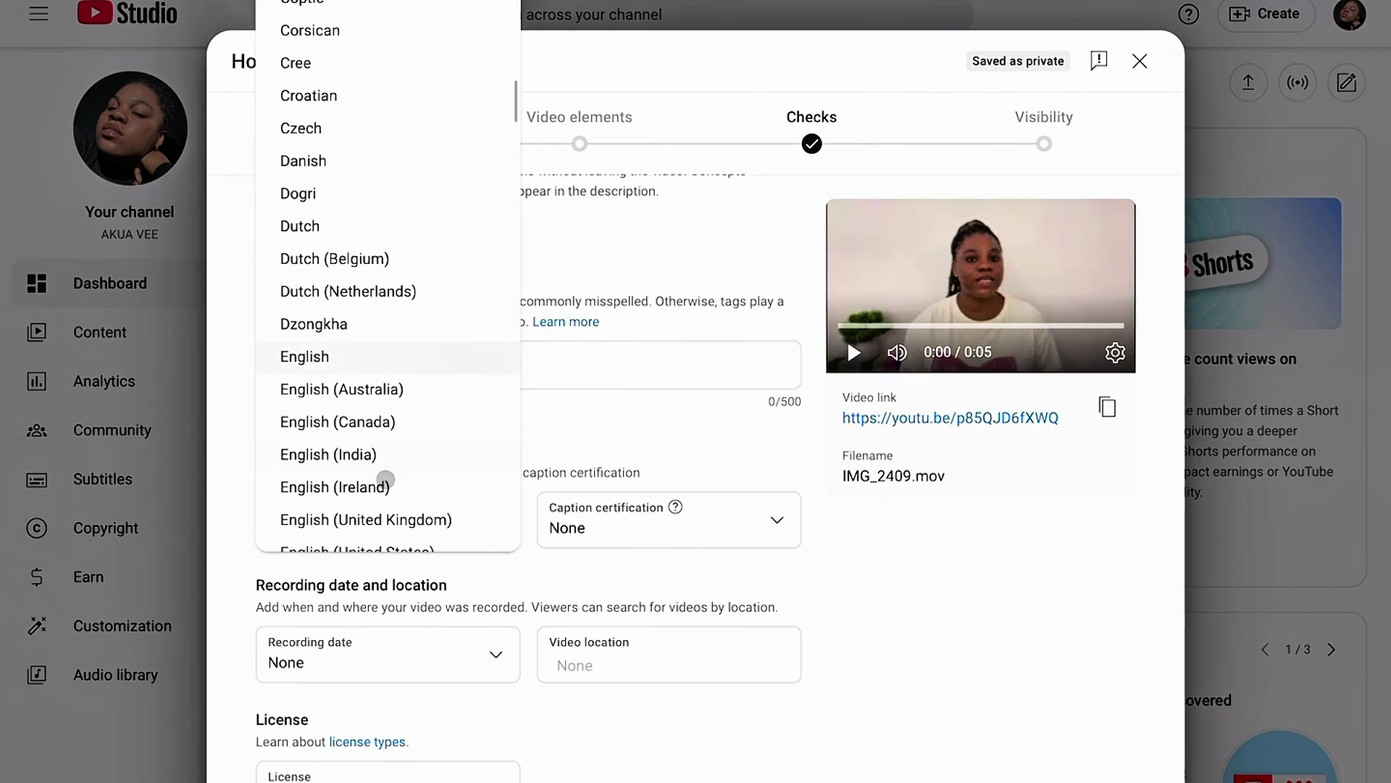
pyautogui.scroll(-1, 375, 467)
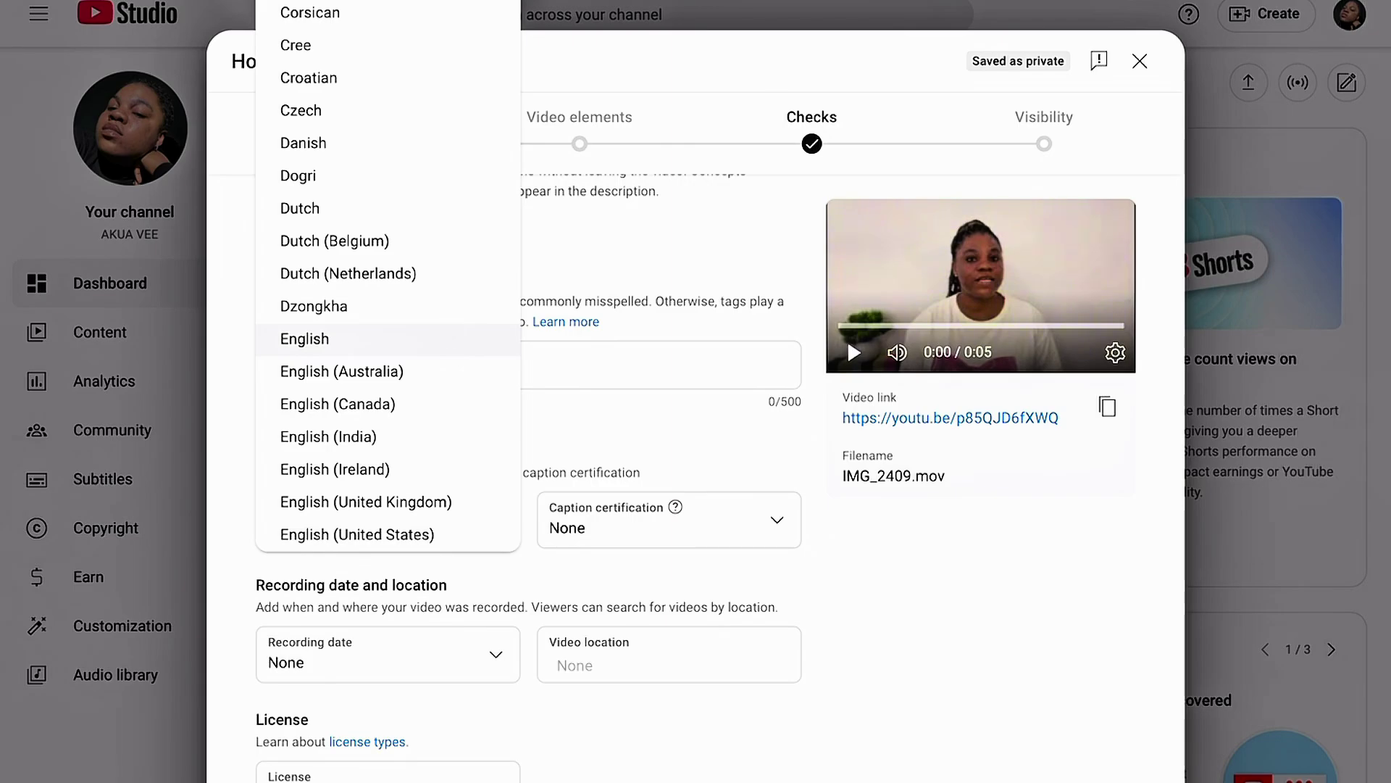
pyautogui.scroll(-1, 449, 332)
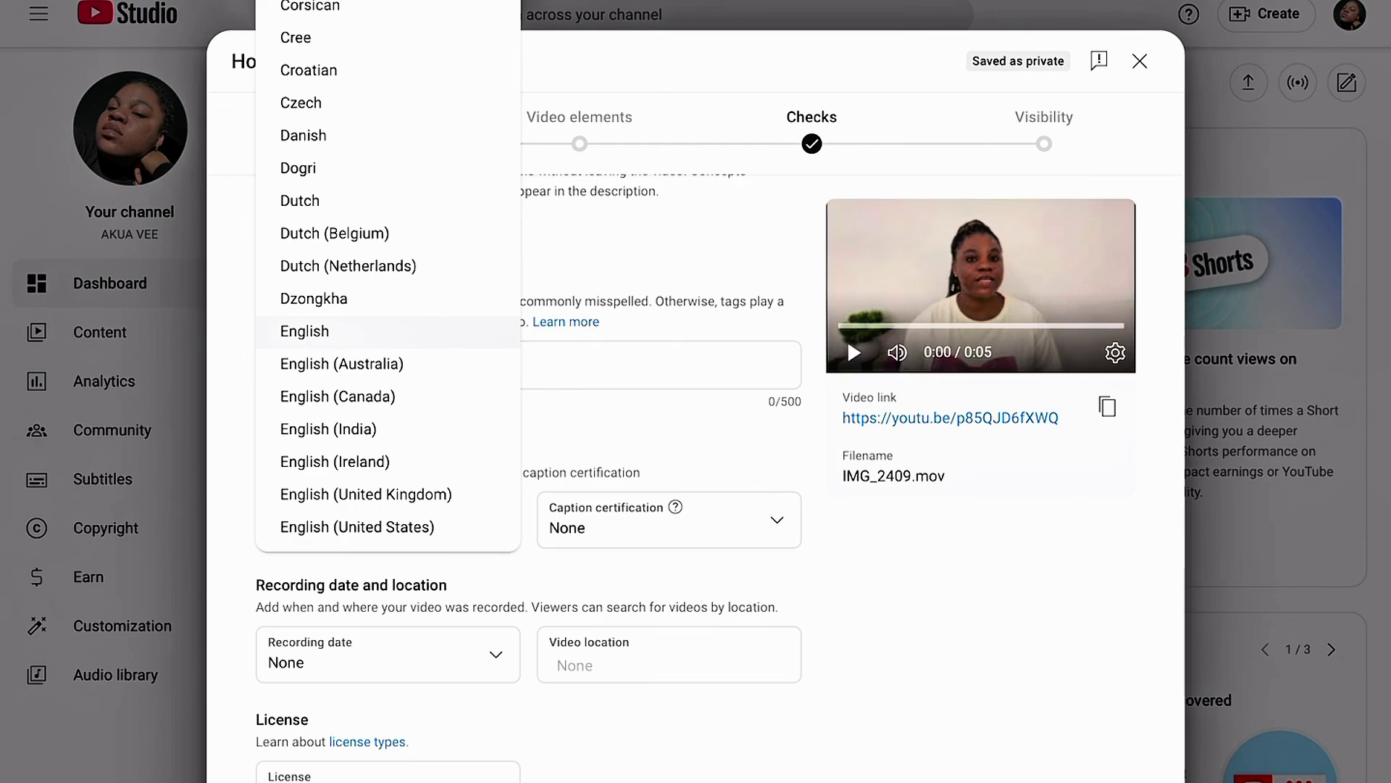
pyautogui.scroll(-7, 444, 332)
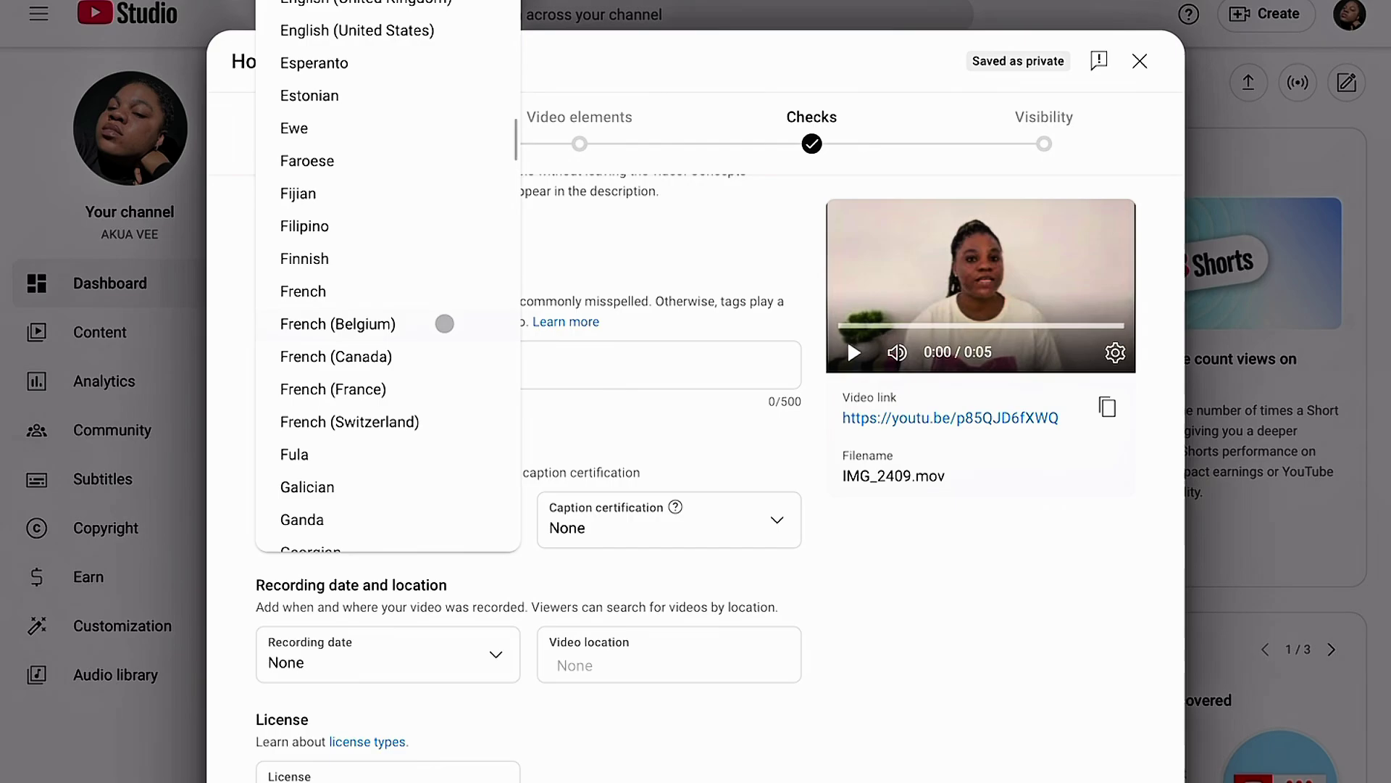
pyautogui.scroll(3, 400, 162)
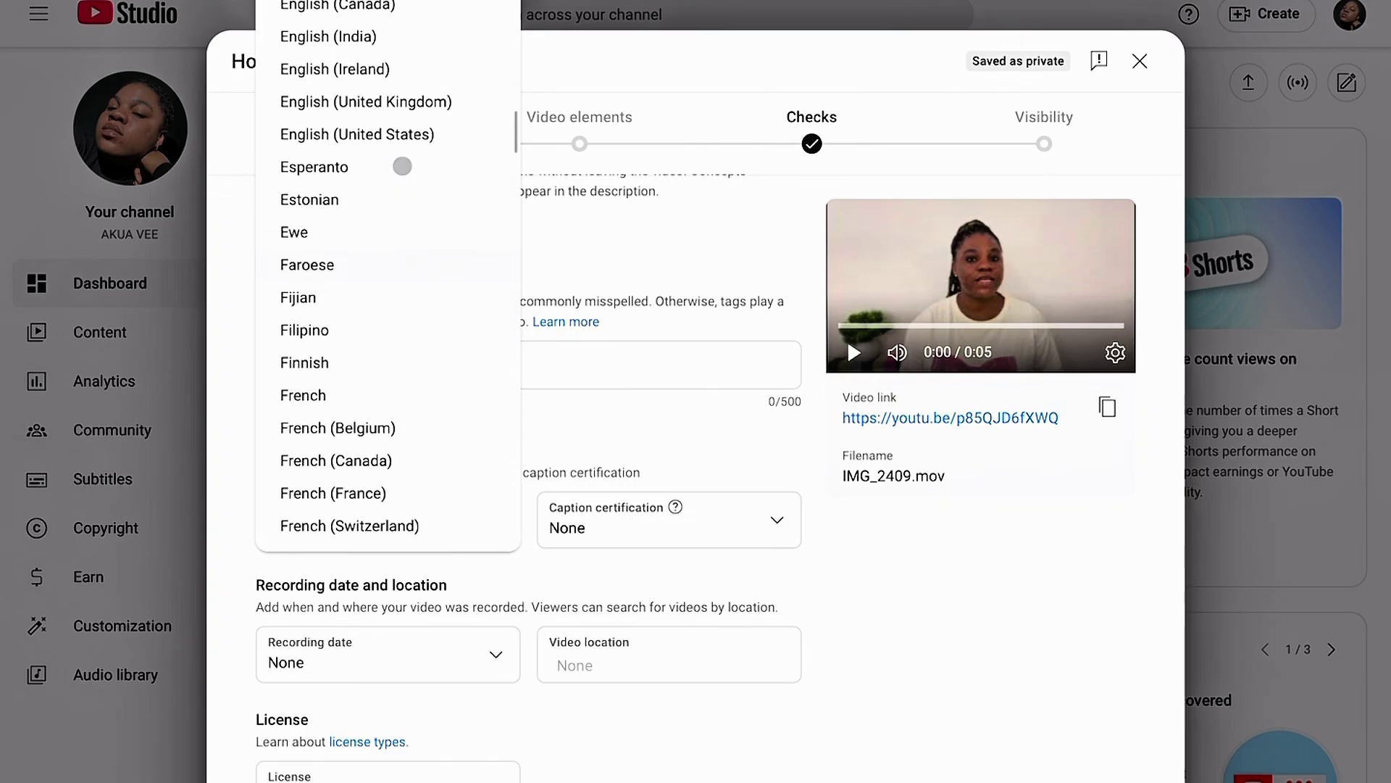
pyautogui.scroll(-2, 403, 261)
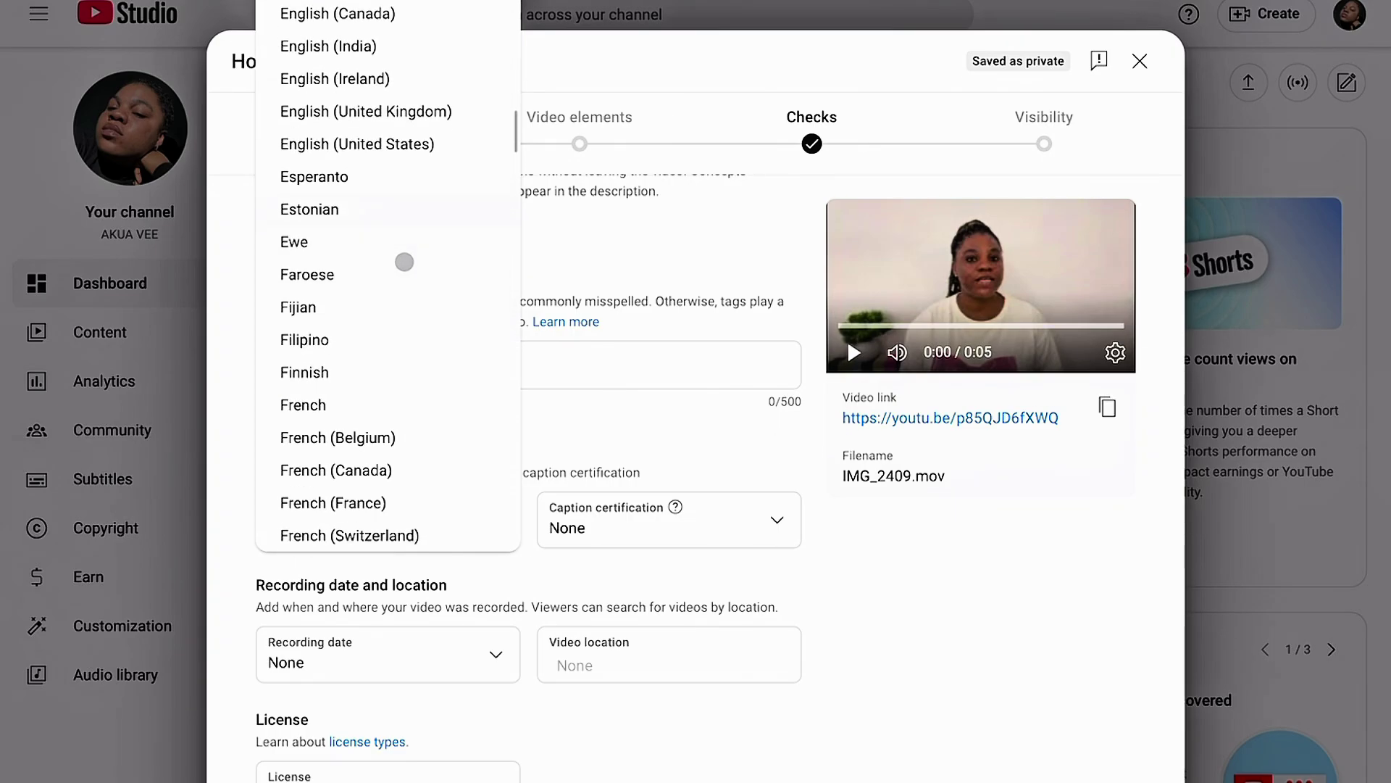
pyautogui.scroll(4, 404, 261)
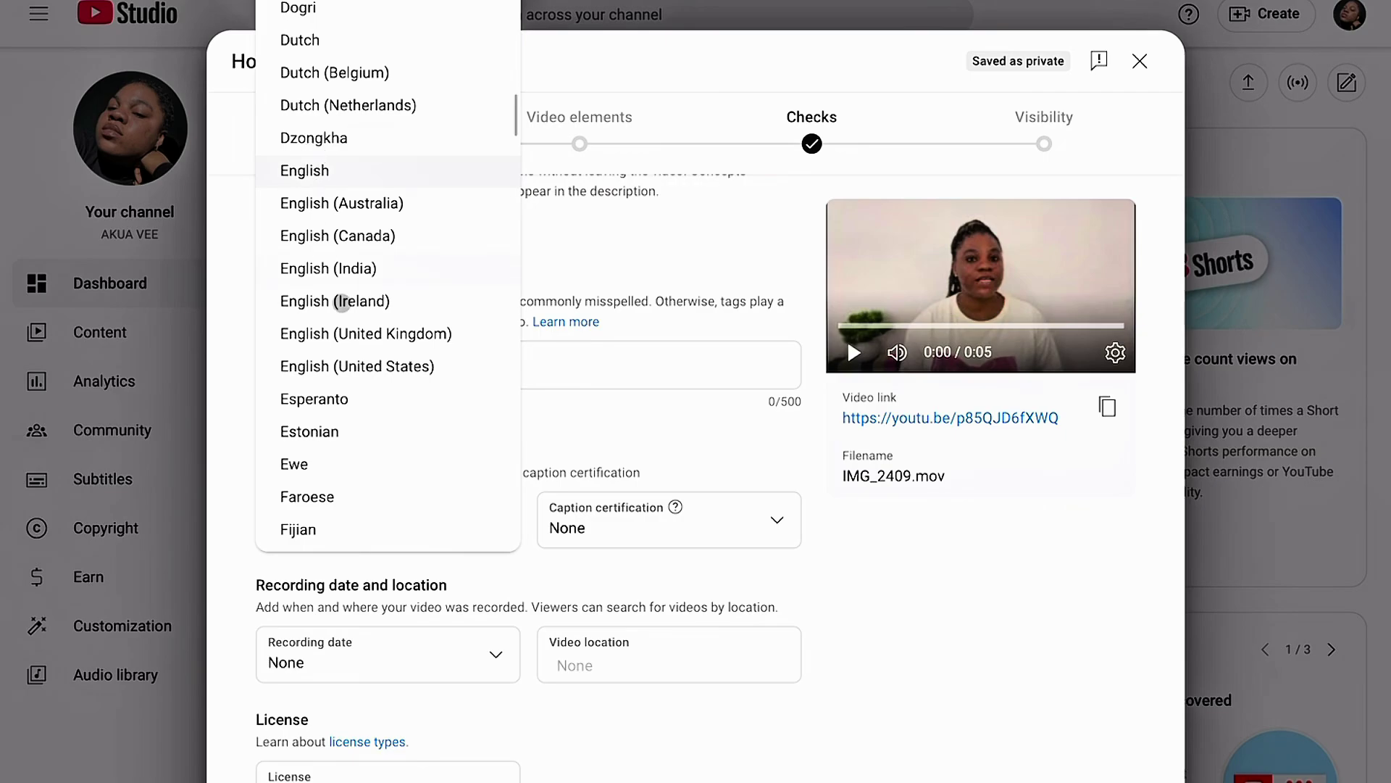
pyautogui.scroll(-2, 425, 402)
pyautogui.scroll(-3, 425, 402)
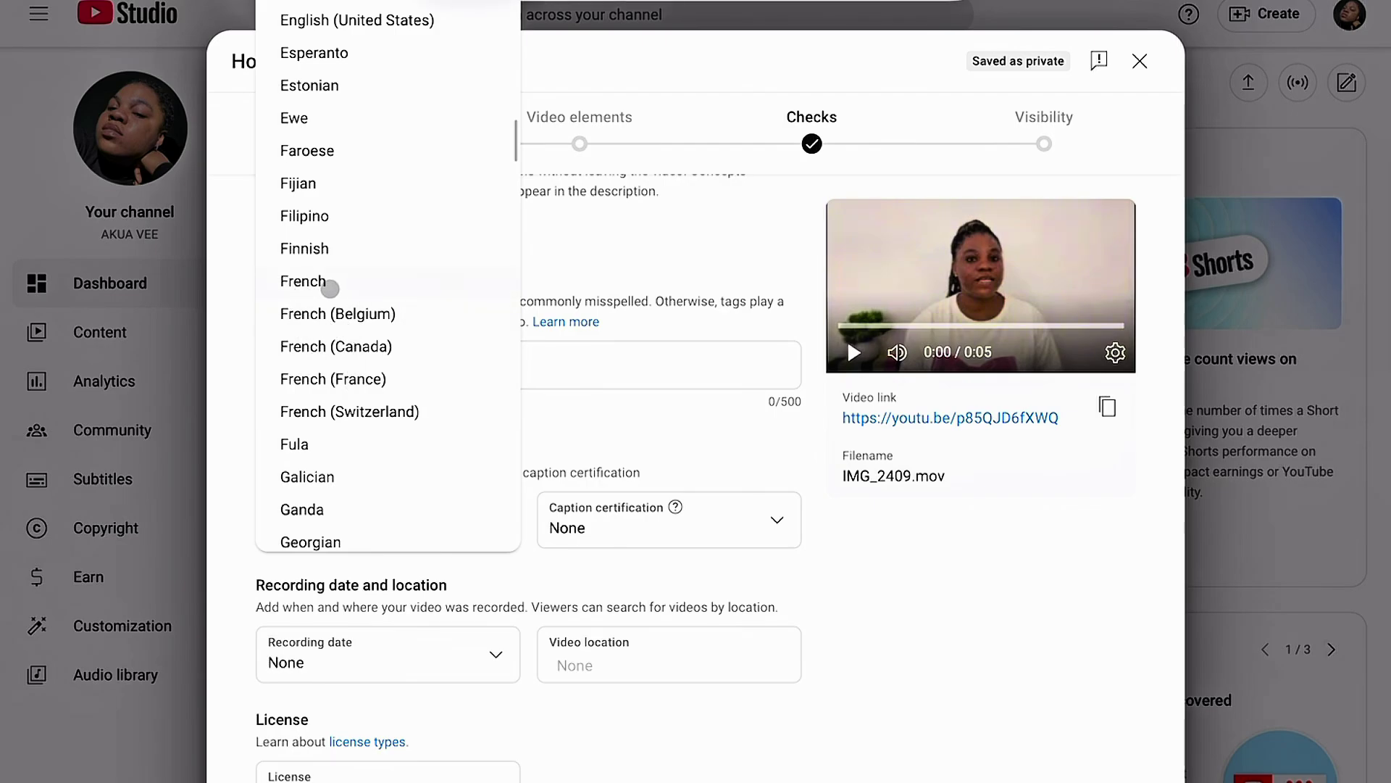
pyautogui.scroll(-3, 330, 289)
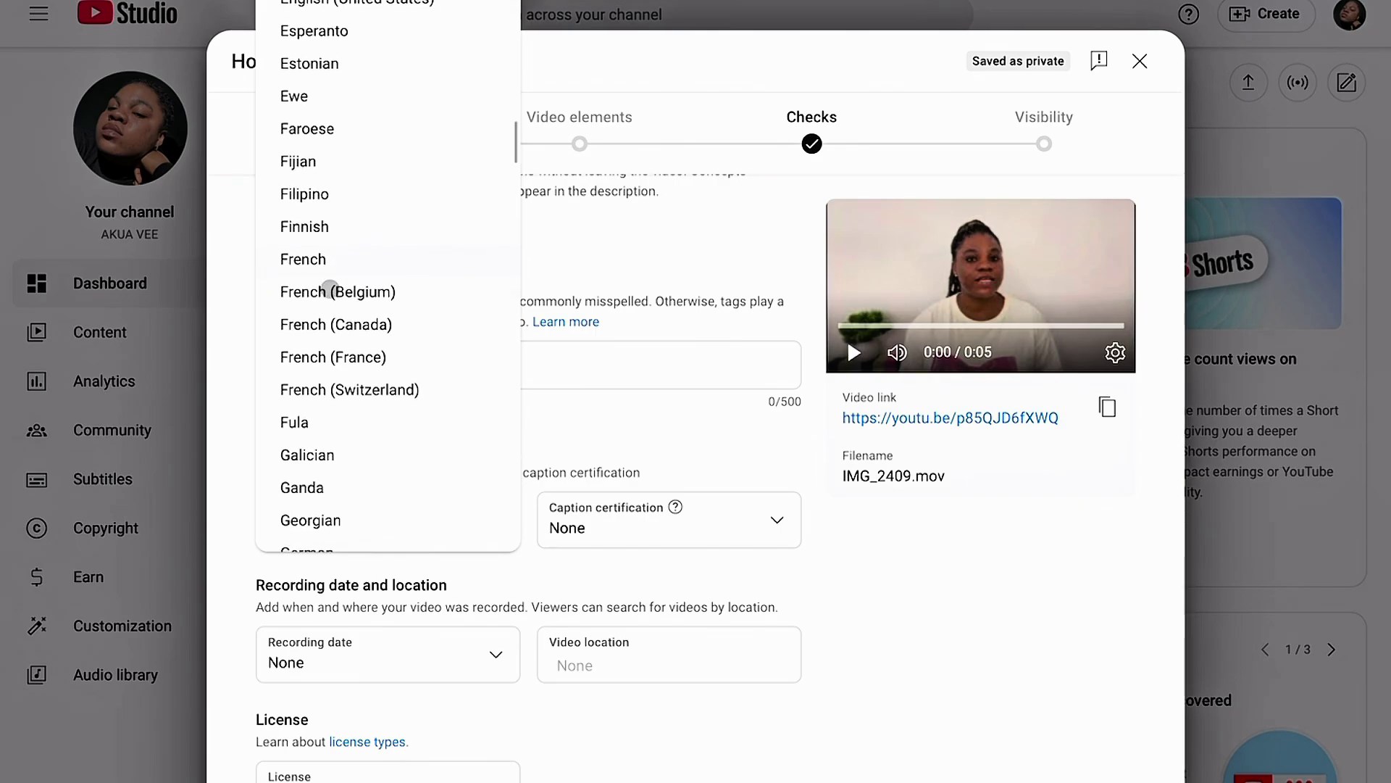
pyautogui.scroll(10, 329, 297)
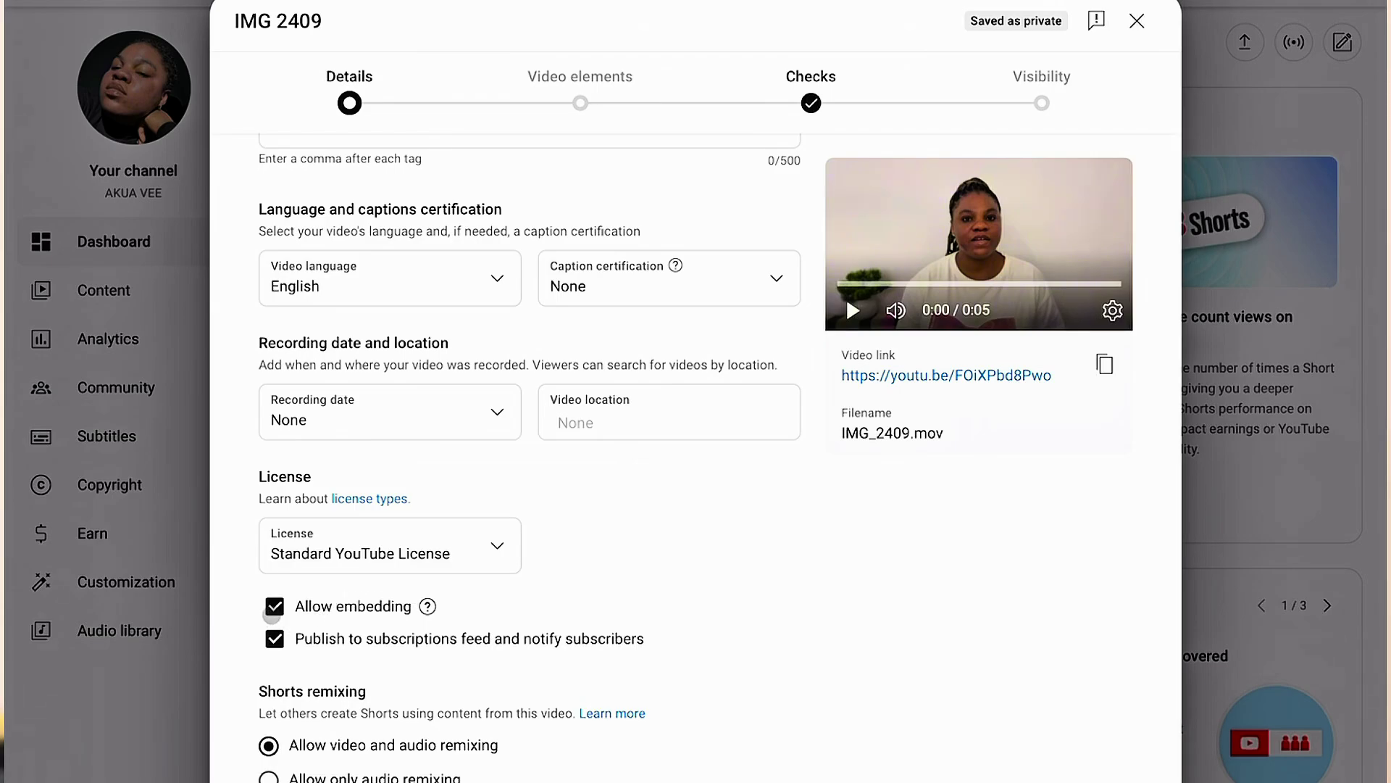
# Step: Turn the embedding permission off and back on twice, and toggle publishing to the subscriptions feed with subscriber notification
pyautogui.click(271, 604)
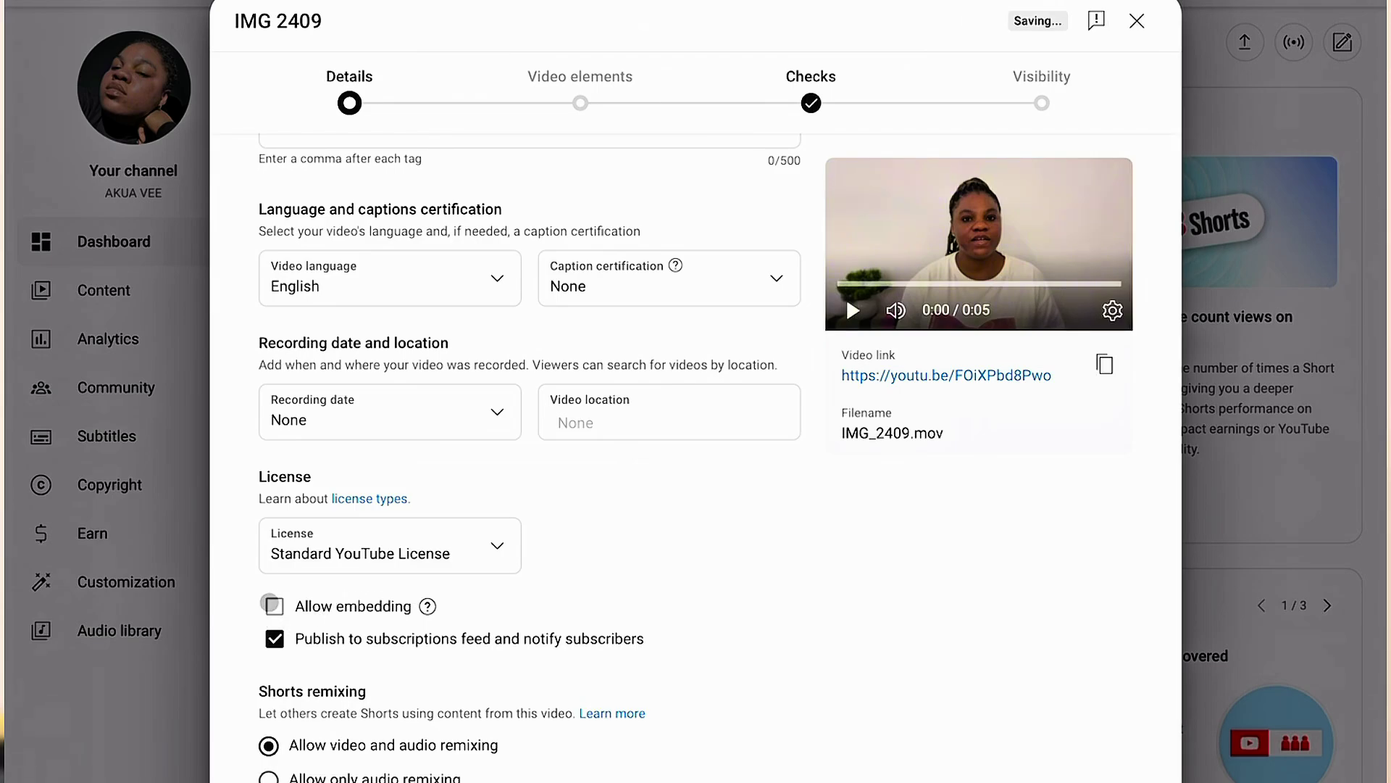
pyautogui.click(280, 605)
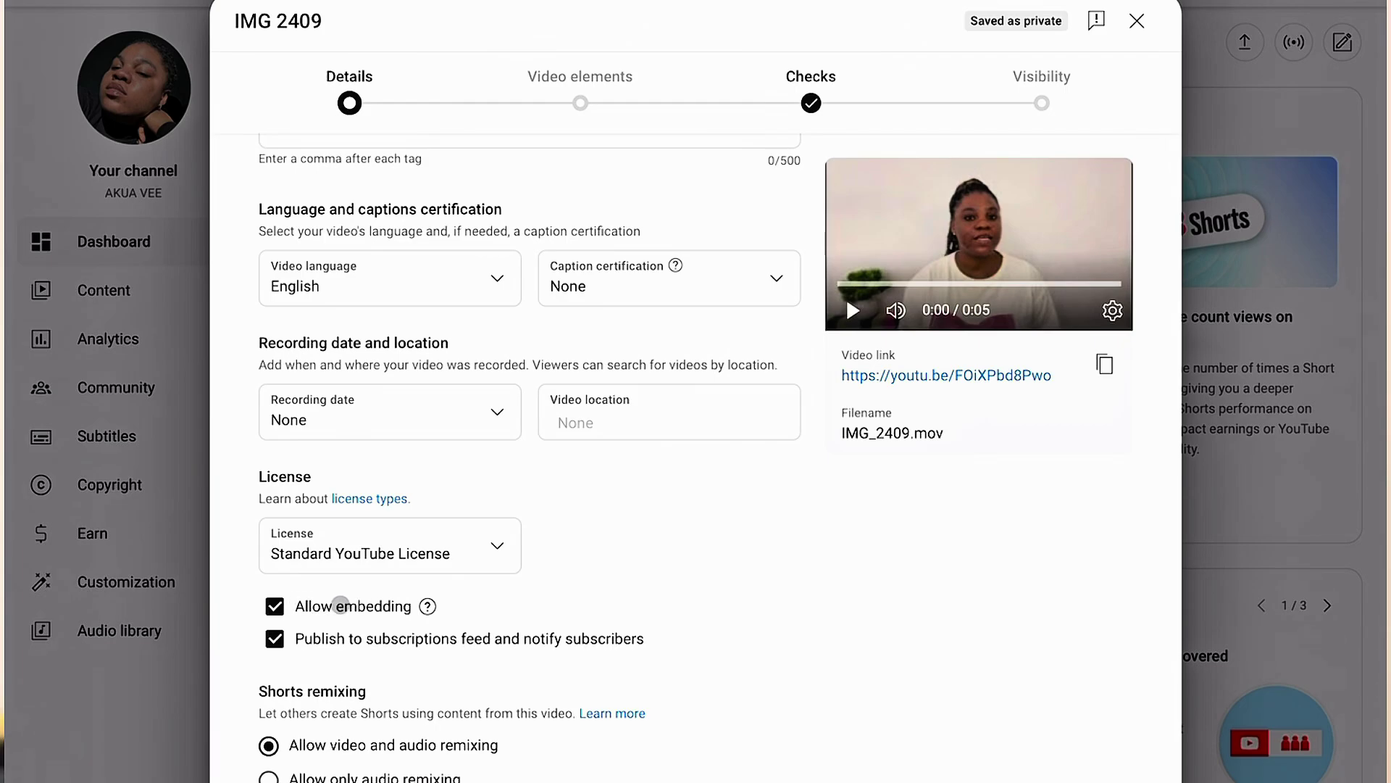
pyautogui.moveTo(428, 607)
pyautogui.click(268, 600)
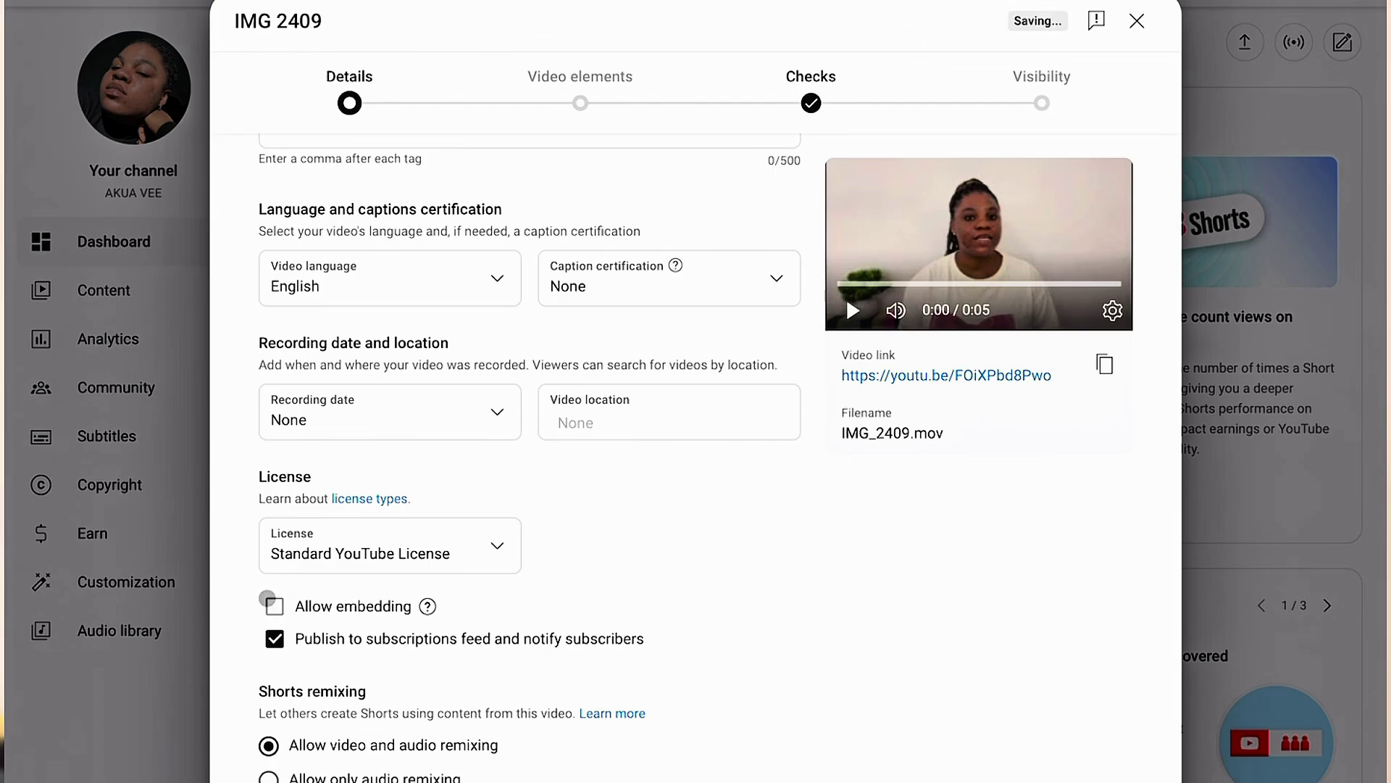
pyautogui.click(267, 599)
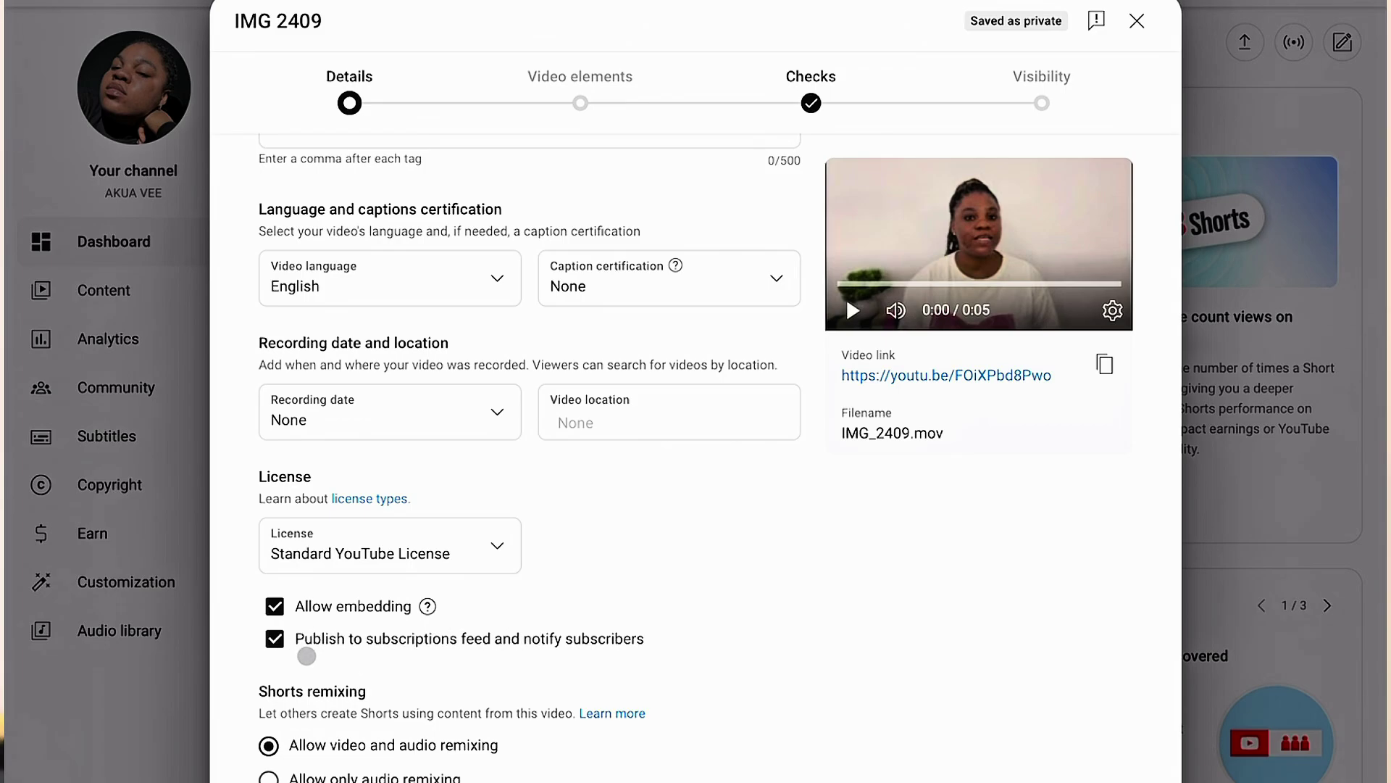
pyautogui.click(273, 639)
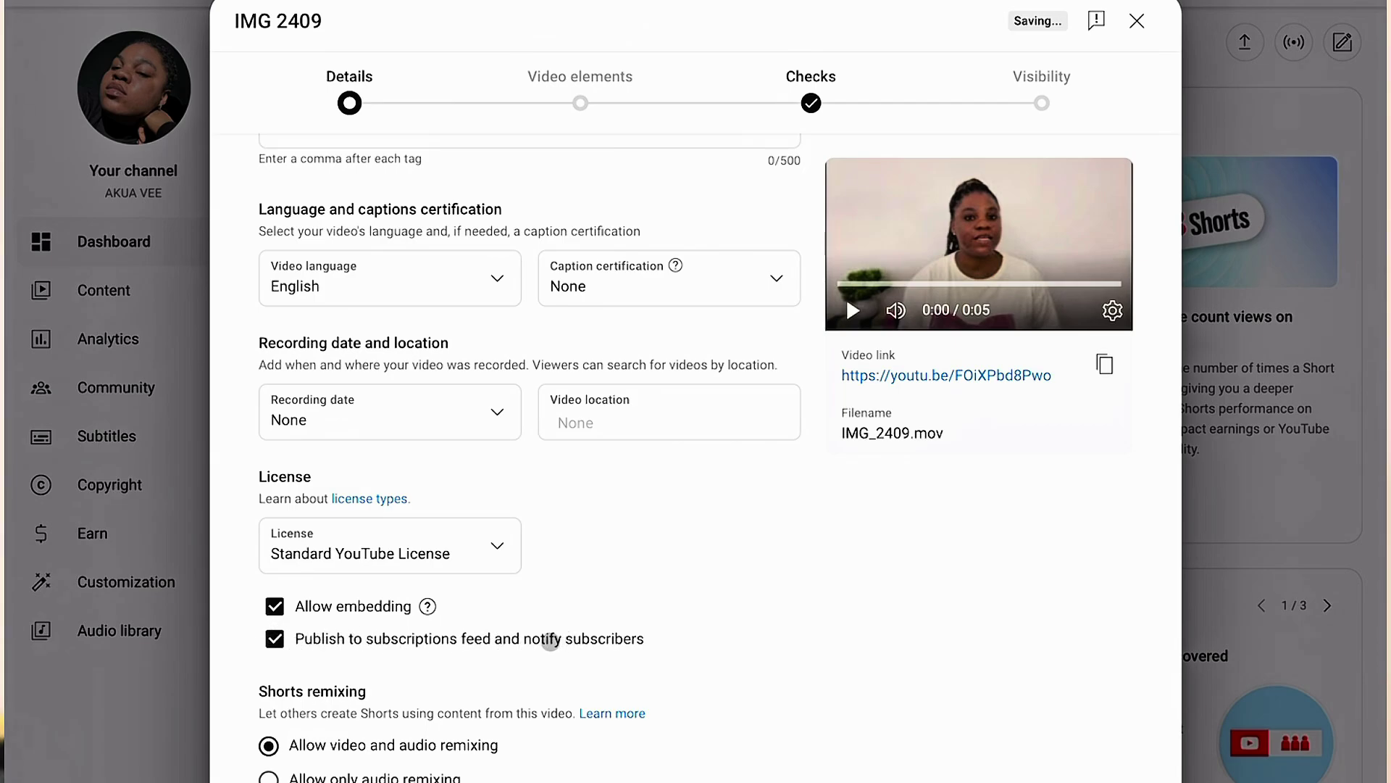
# Step: Change the video's category to People & Blogs
pyautogui.scroll(-4, 550, 643)
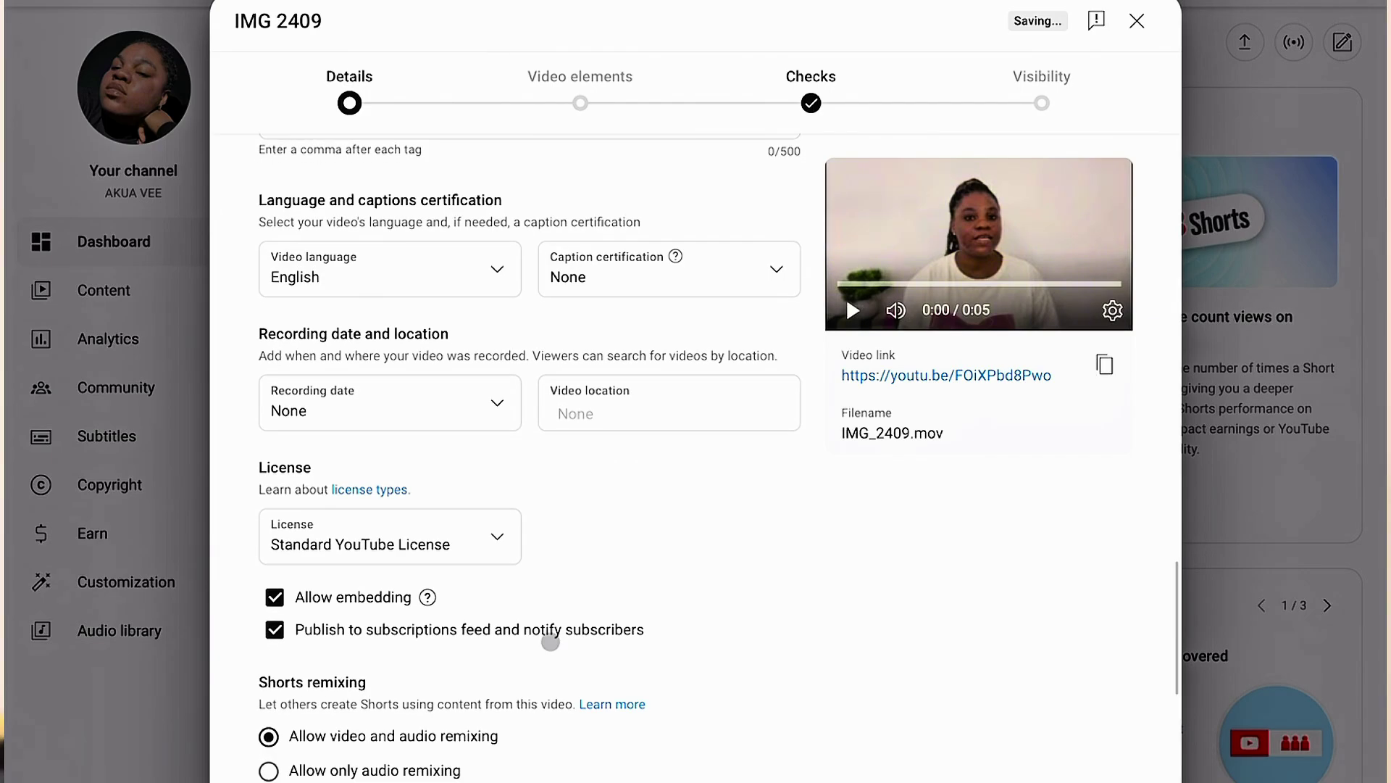
pyautogui.scroll(-2, 550, 643)
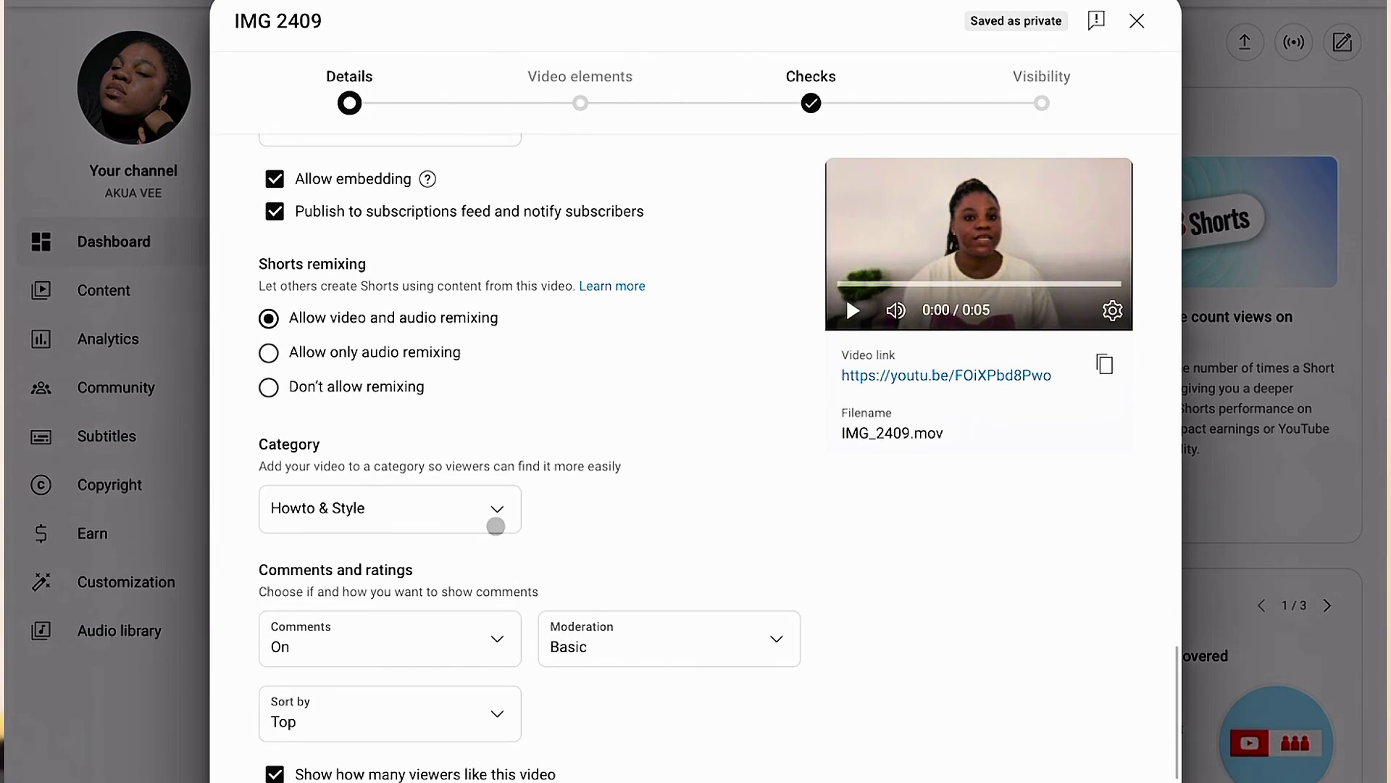
pyautogui.click(493, 519)
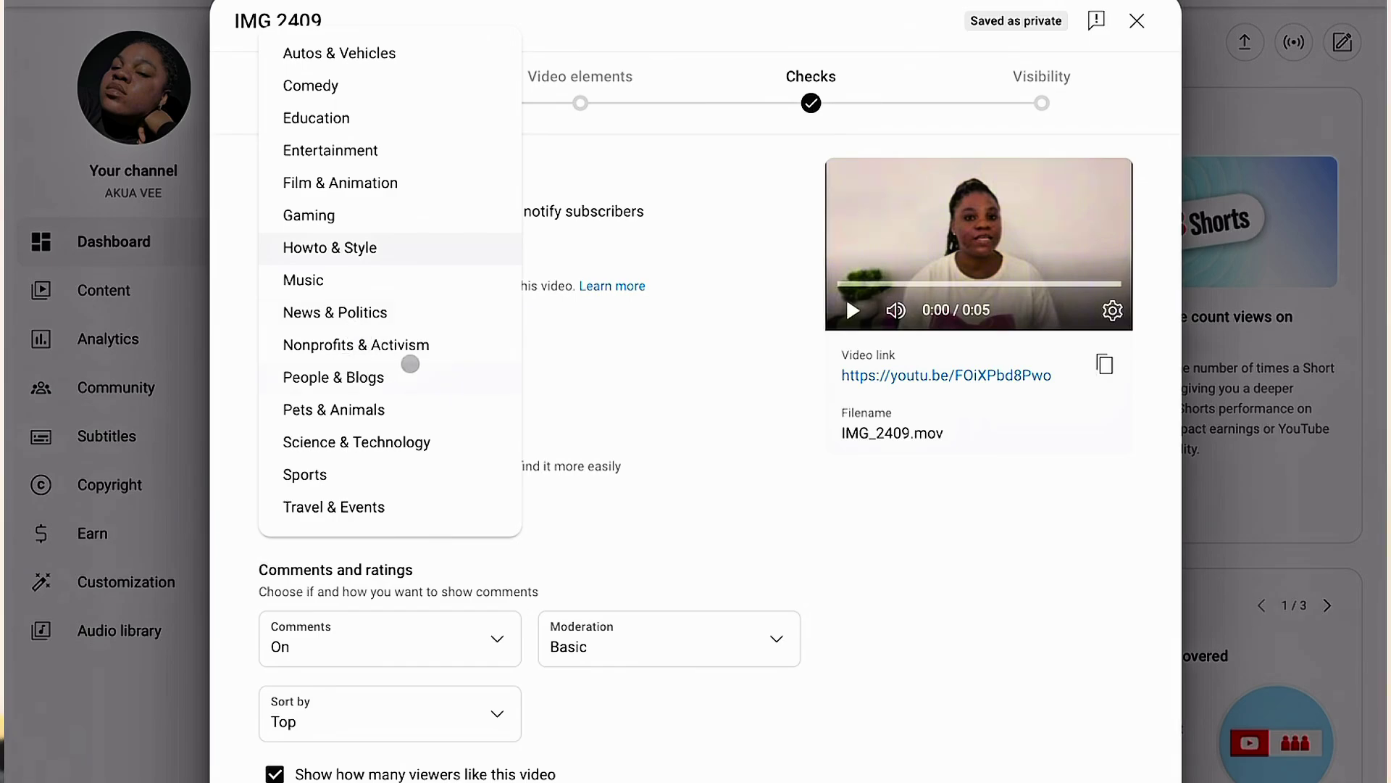
pyautogui.click(313, 382)
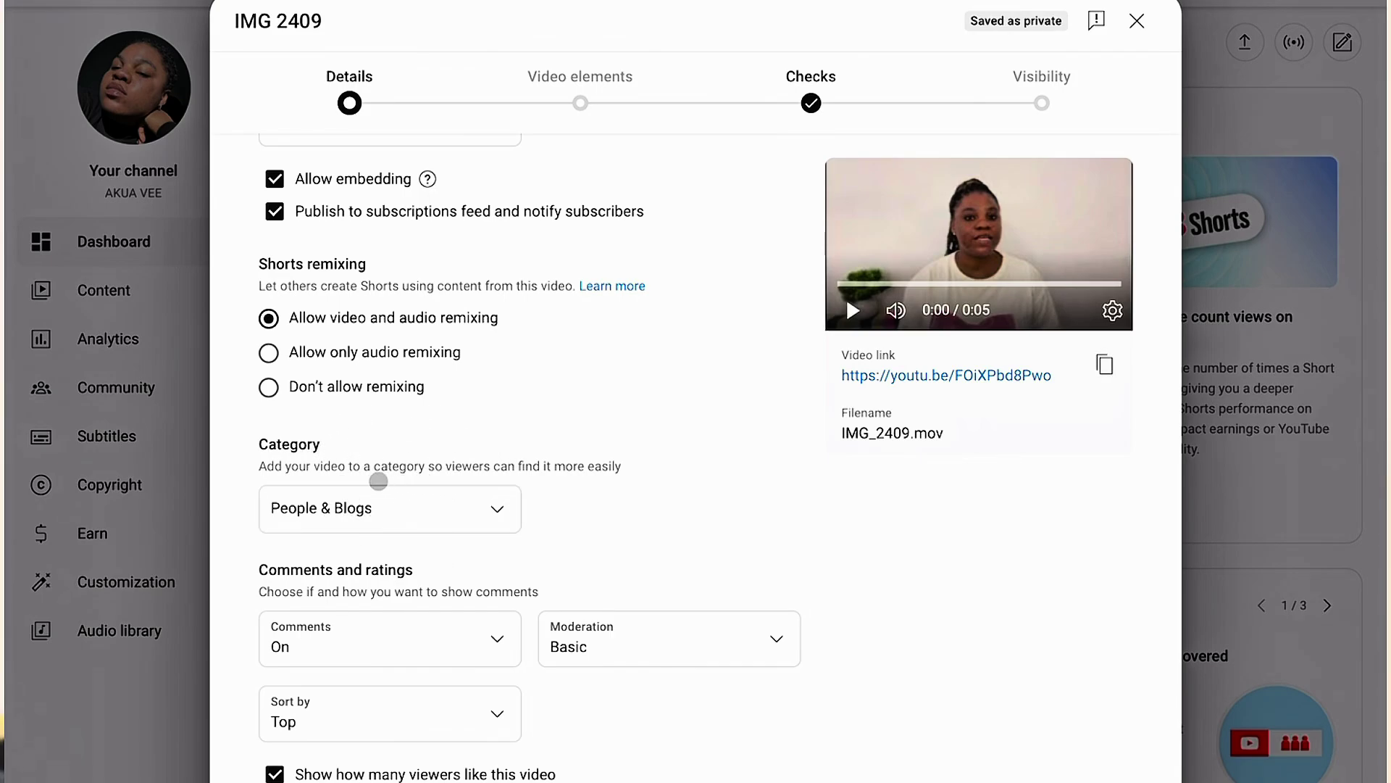
pyautogui.scroll(-1, 399, 489)
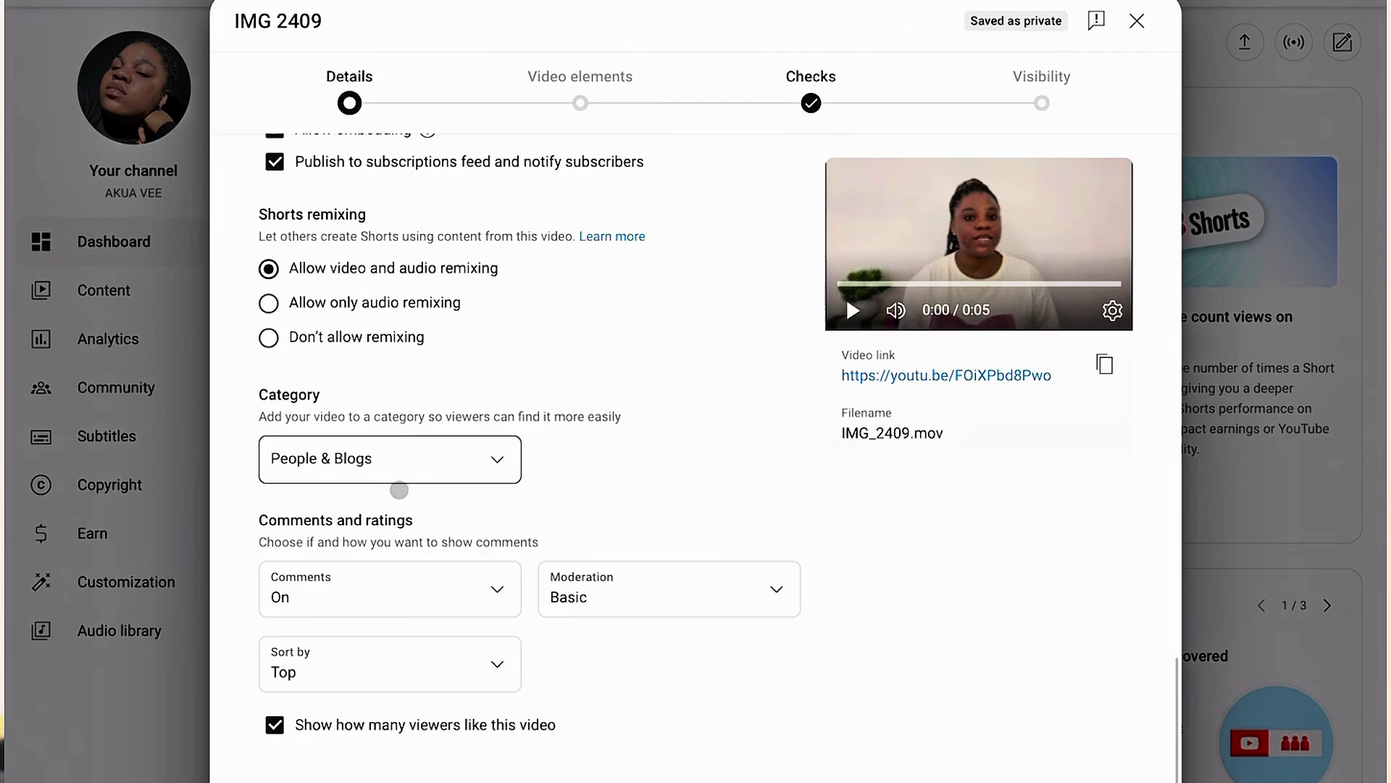